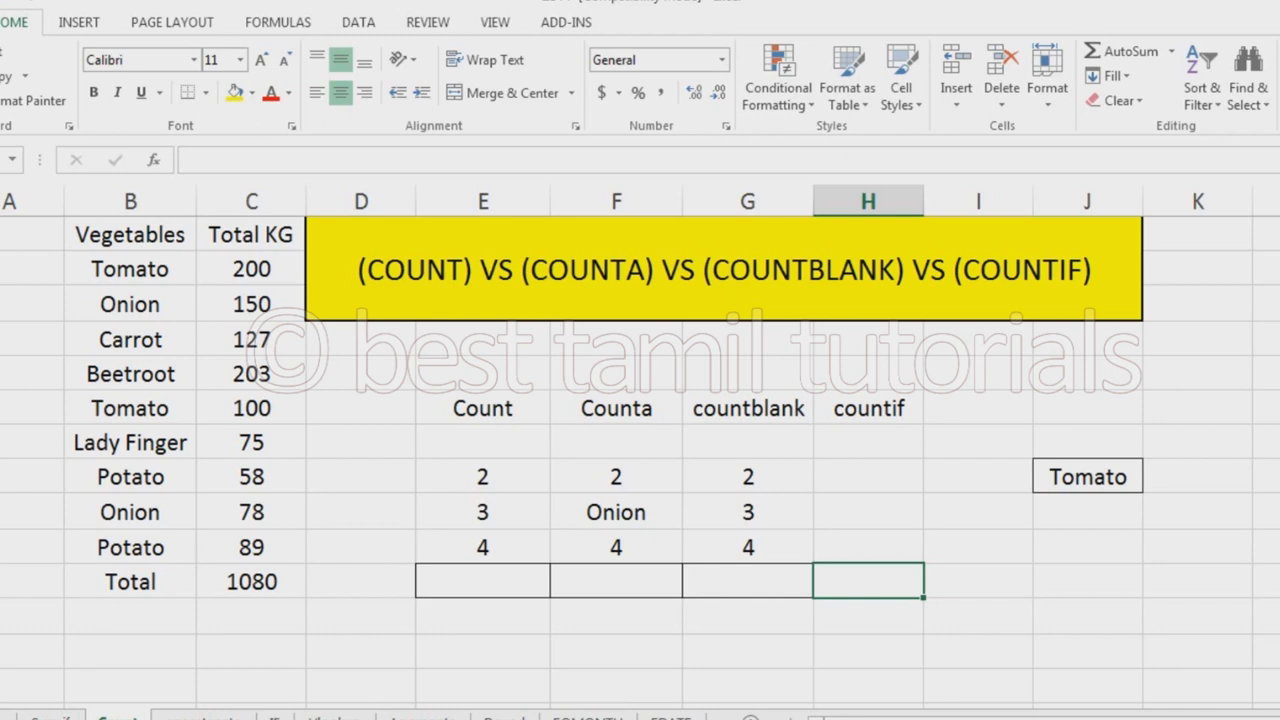
- Enter =COUNT(E8:E10) in the Count total cell E11, returning 3
{"action": "left_click", "coordinate": [482, 581]}
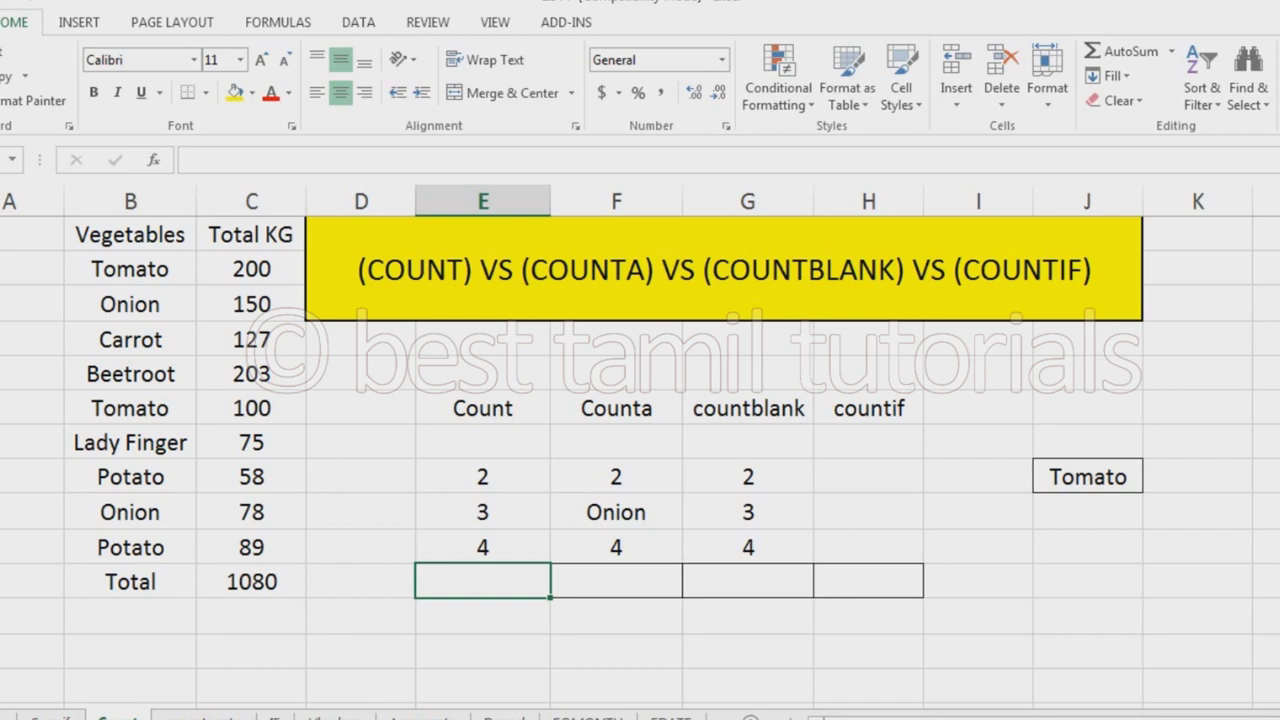
{"action": "type", "text": "=co"}
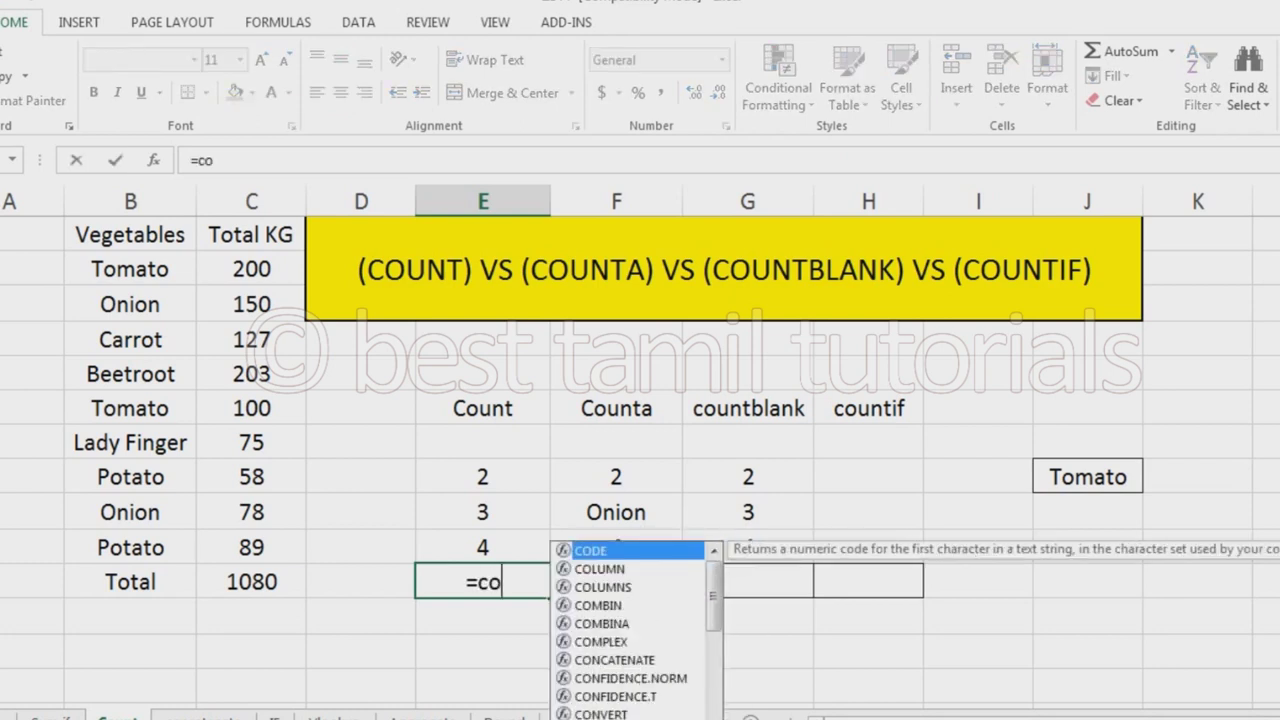
{"action": "type", "text": "unt"}
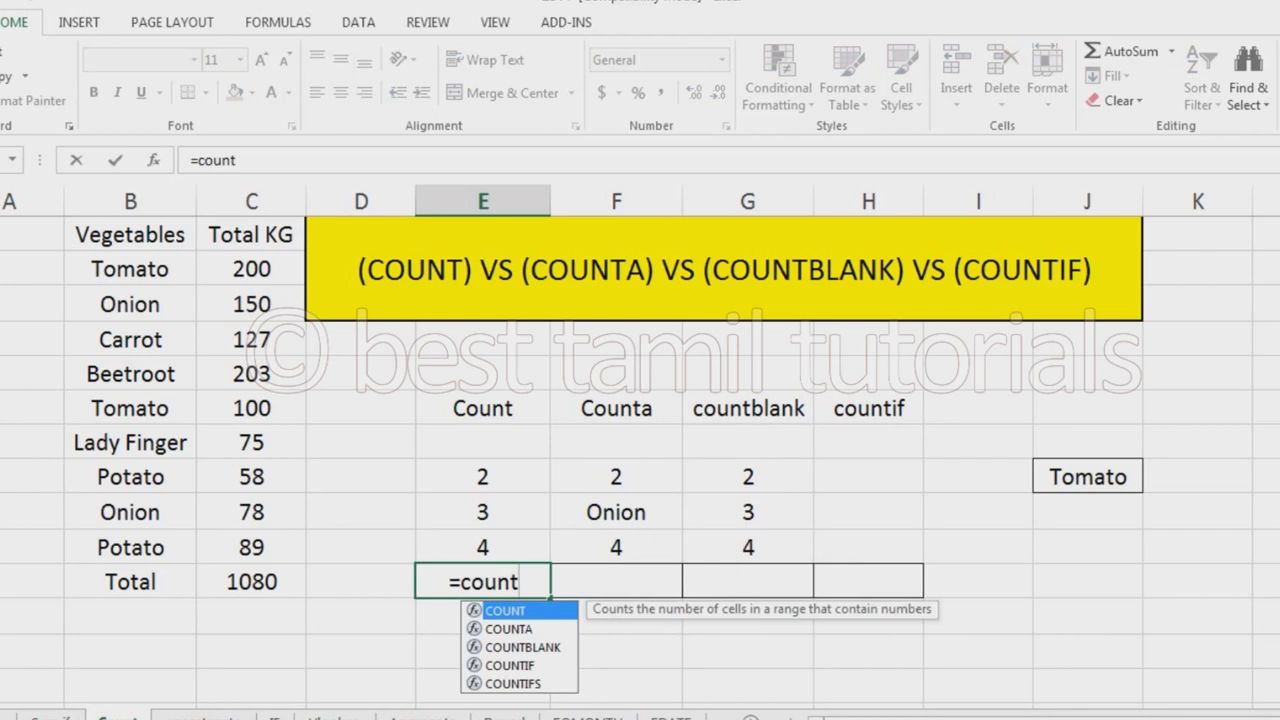
{"action": "type", "text": "("}
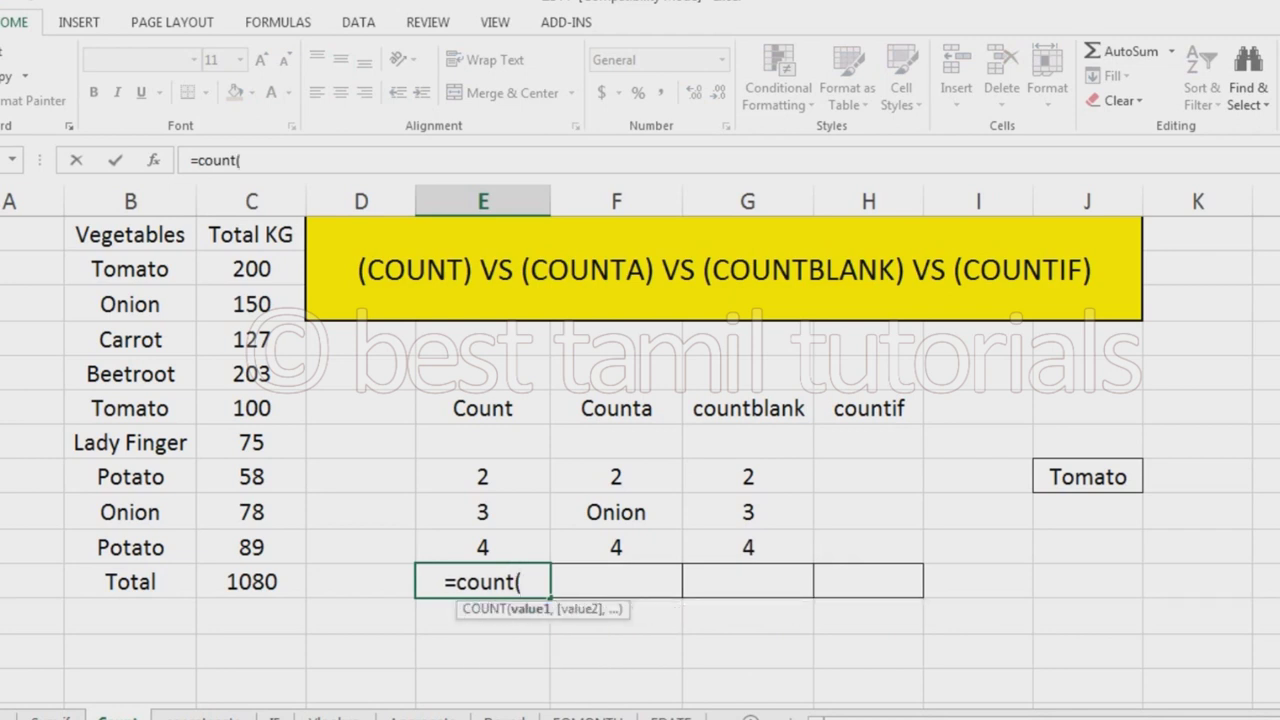
{"action": "left_click_drag", "start_coordinate": [483, 477], "coordinate": [483, 547]}
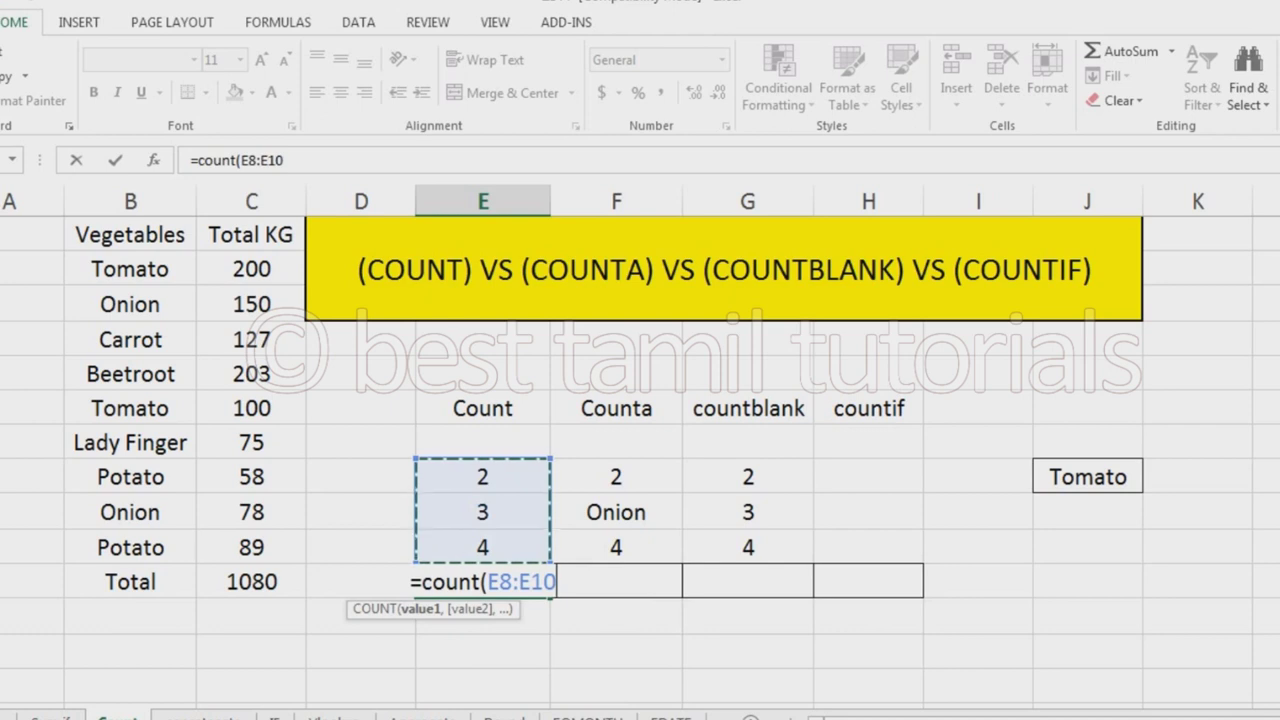
{"action": "type", "text": ")"}
{"action": "key", "text": "Return"}
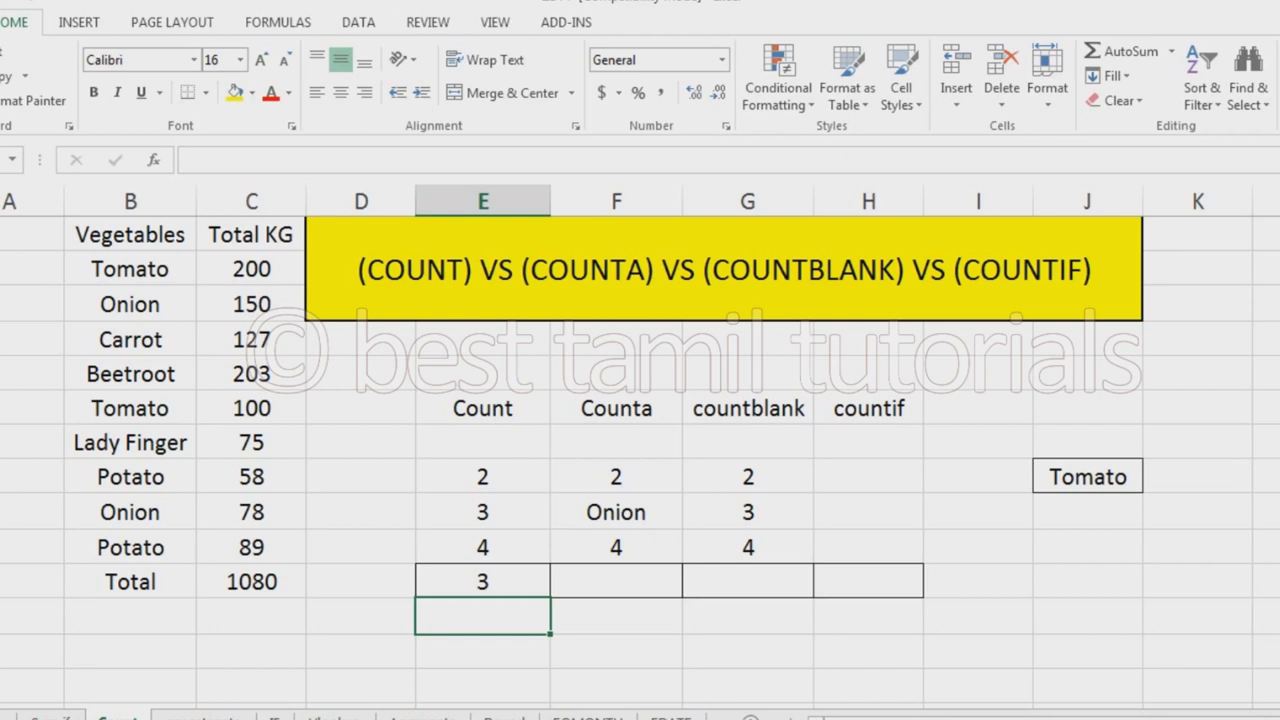
- Replace the middle Count value 3 with the letter 'a' to watch COUNT drop
{"action": "key", "text": "Up"}
{"action": "key", "text": "Up"}
- Replace the 'a' in E9 with 9 so the COUNT total reads 3 again
{"action": "key", "text": "Up"}
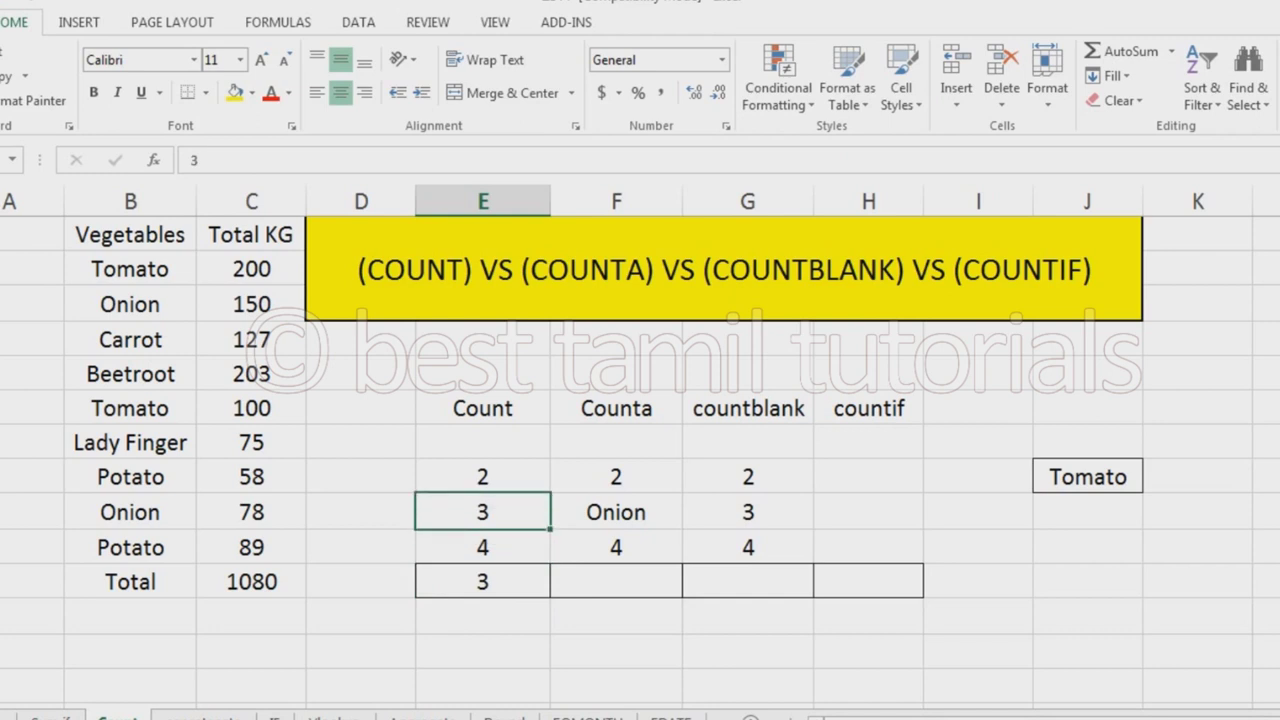
{"action": "type", "text": "a"}
{"action": "key", "text": "Return"}
{"action": "key", "text": "Up"}
{"action": "key", "text": "Up"}
{"action": "key", "text": "Down"}
{"action": "key", "text": "Down"}
{"action": "key", "text": "Up"}
{"action": "type", "text": "9"}
{"action": "key", "text": "Return"}
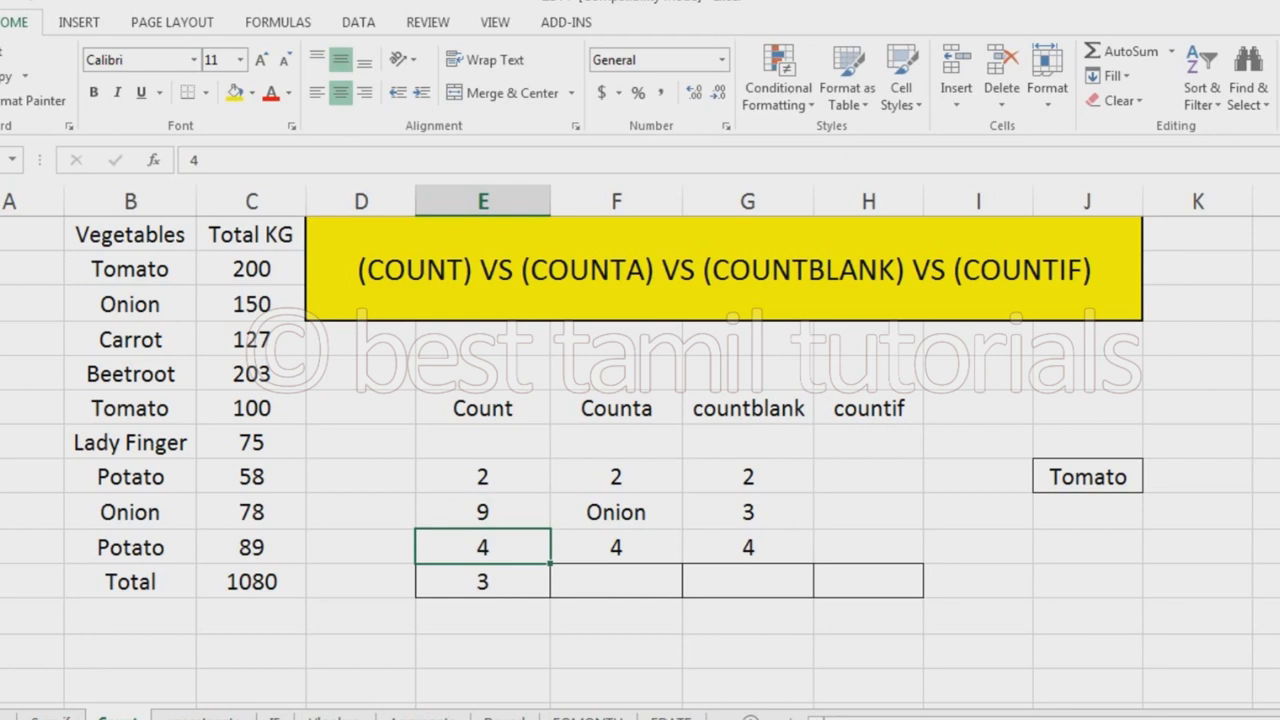
- Enter =COUNTA(F8:F10) in F11, returning 3 with the text Onion counted
{"action": "left_click", "coordinate": [616, 547]}
{"action": "left_click", "coordinate": [616, 581]}
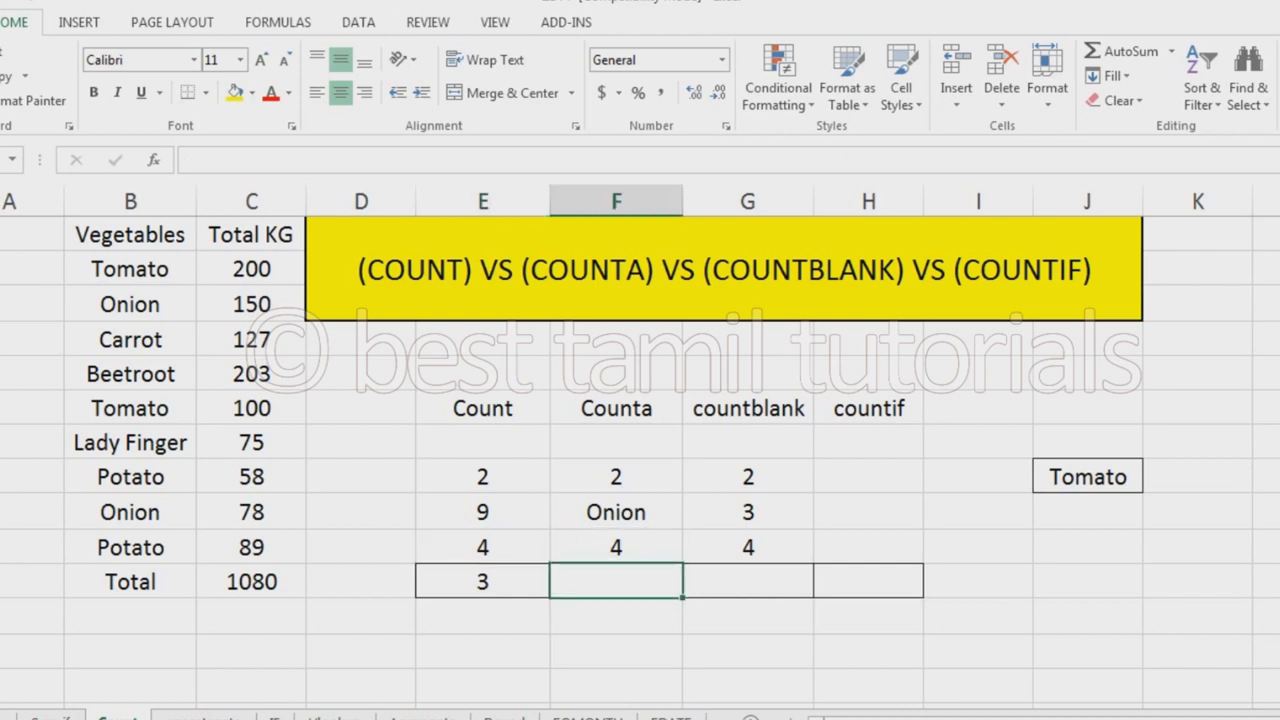
{"action": "type", "text": "="}
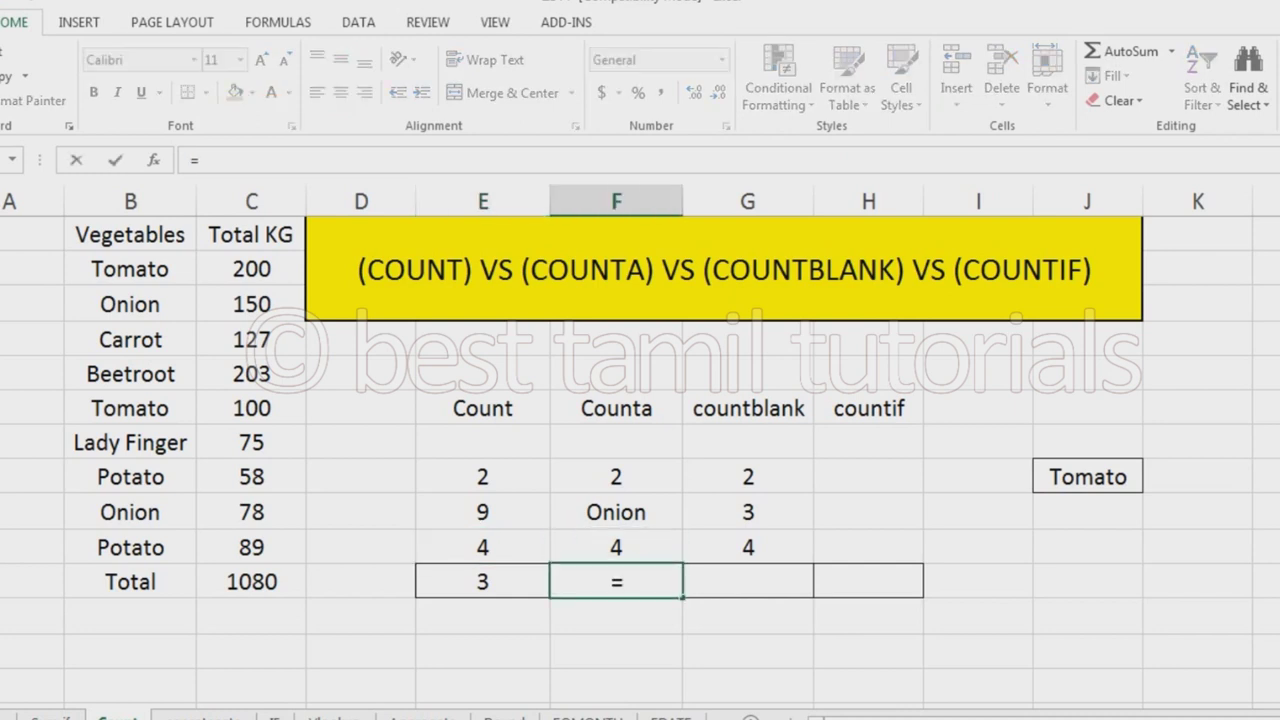
{"action": "type", "text": "coun"}
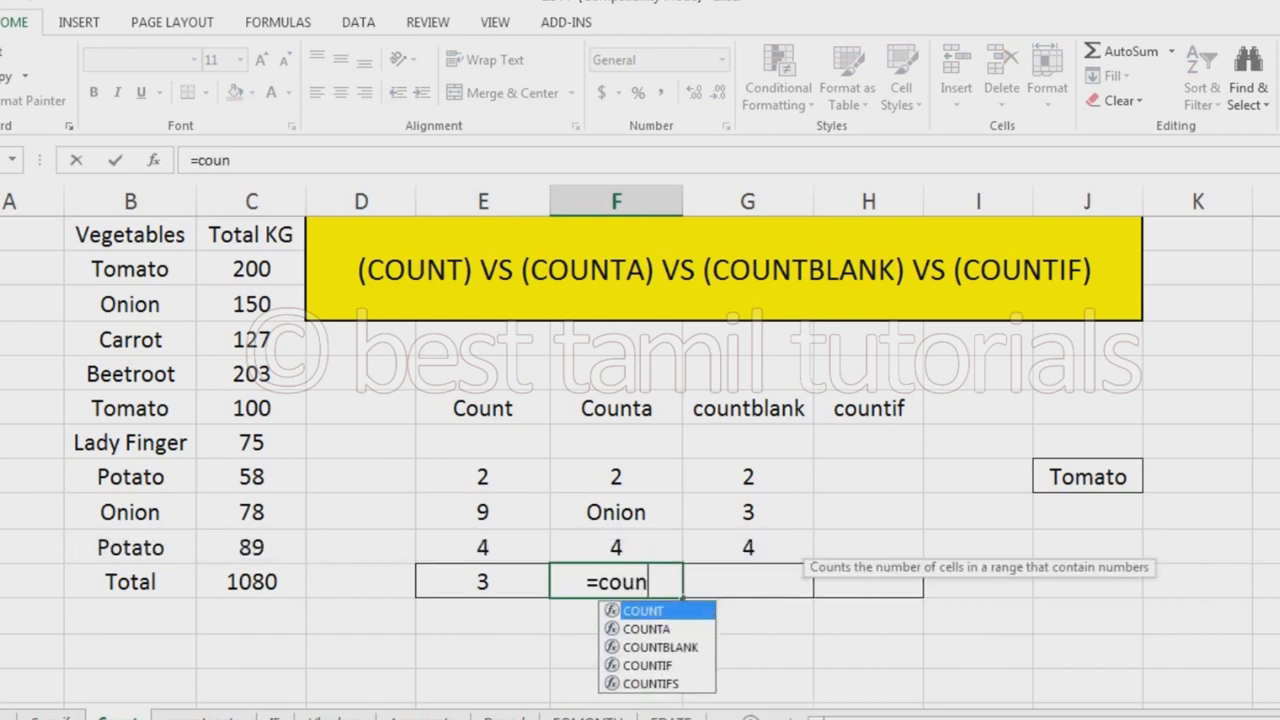
{"action": "type", "text": "ta"}
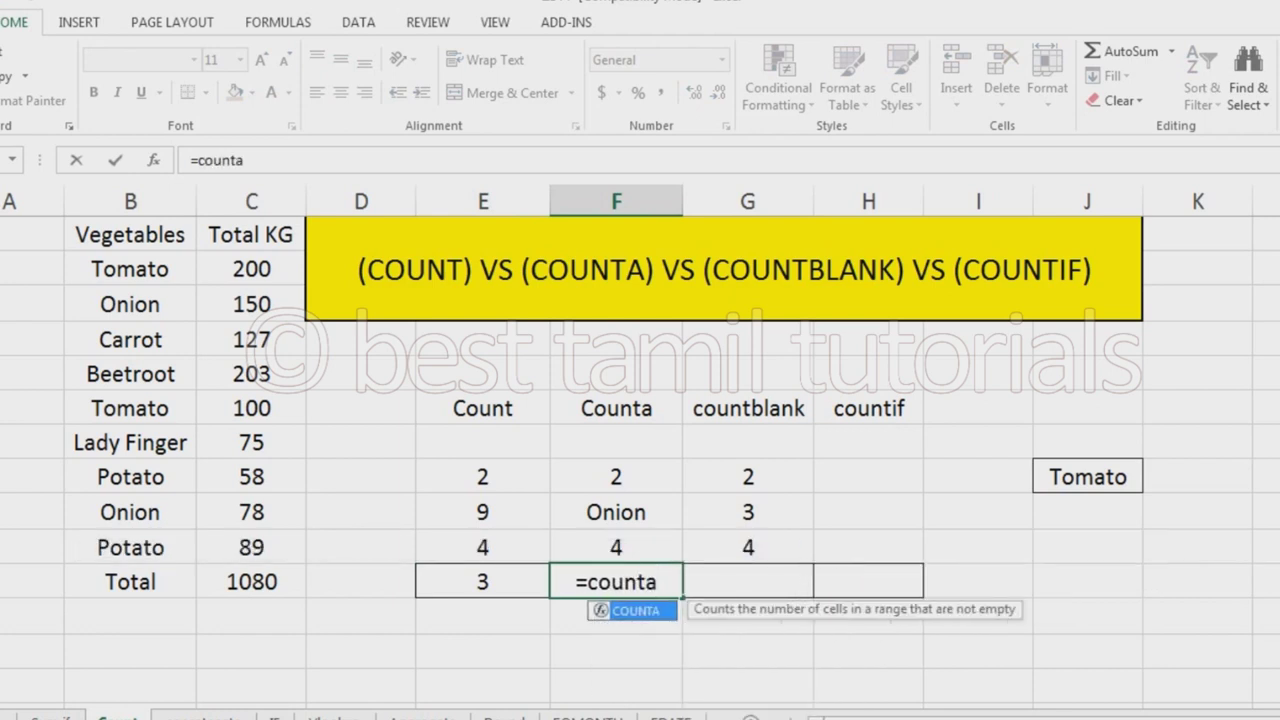
{"action": "type", "text": "("}
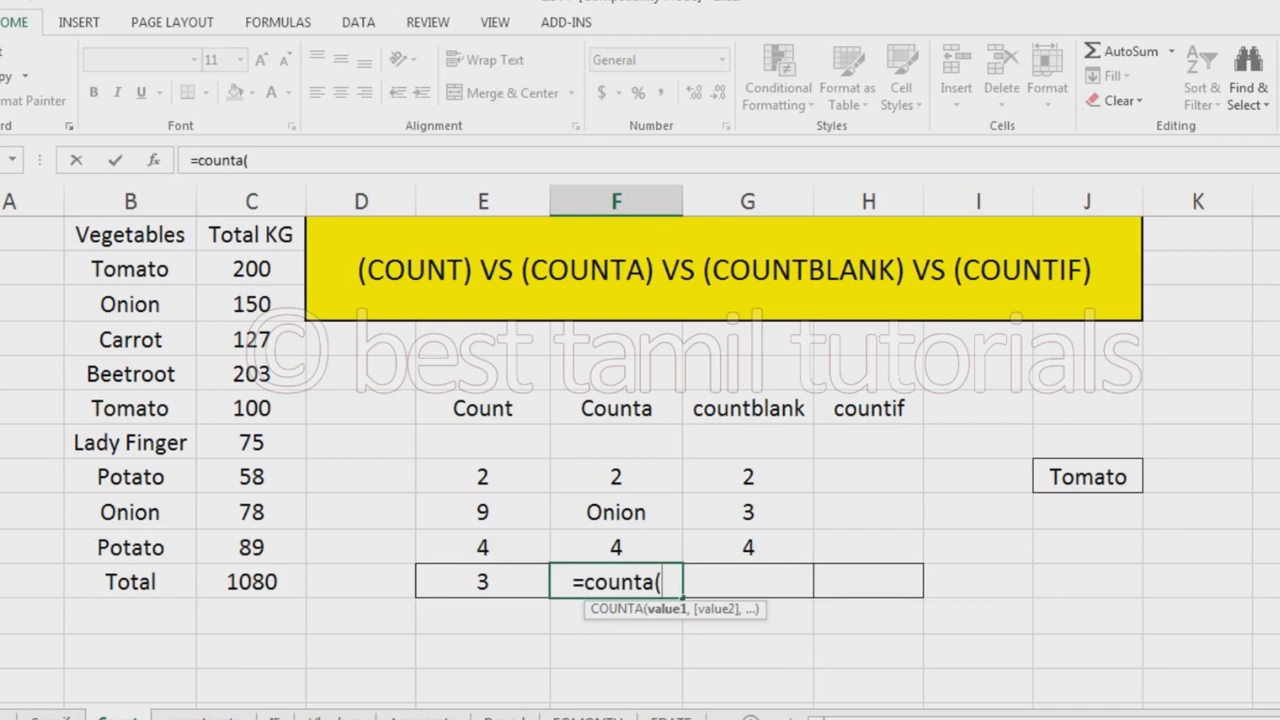
{"action": "left_click_drag", "start_coordinate": [616, 477], "coordinate": [616, 547]}
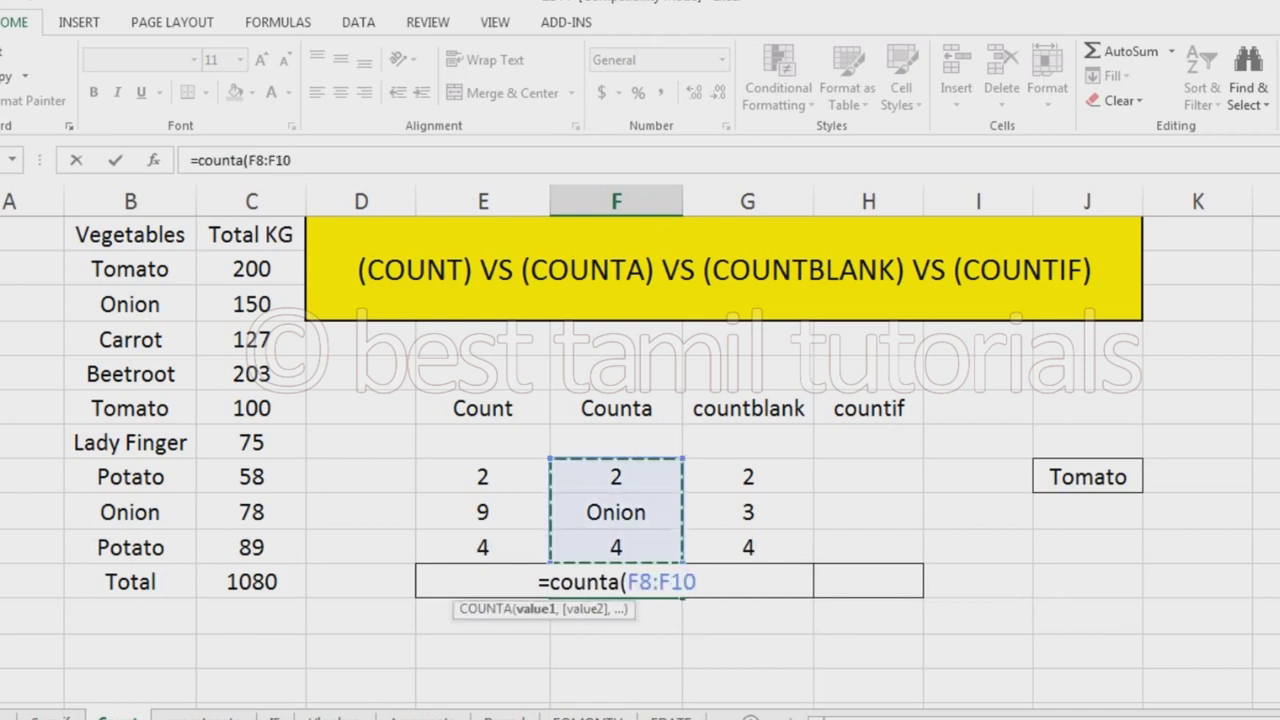
{"action": "type", "text": ")"}
{"action": "key", "text": "Return"}
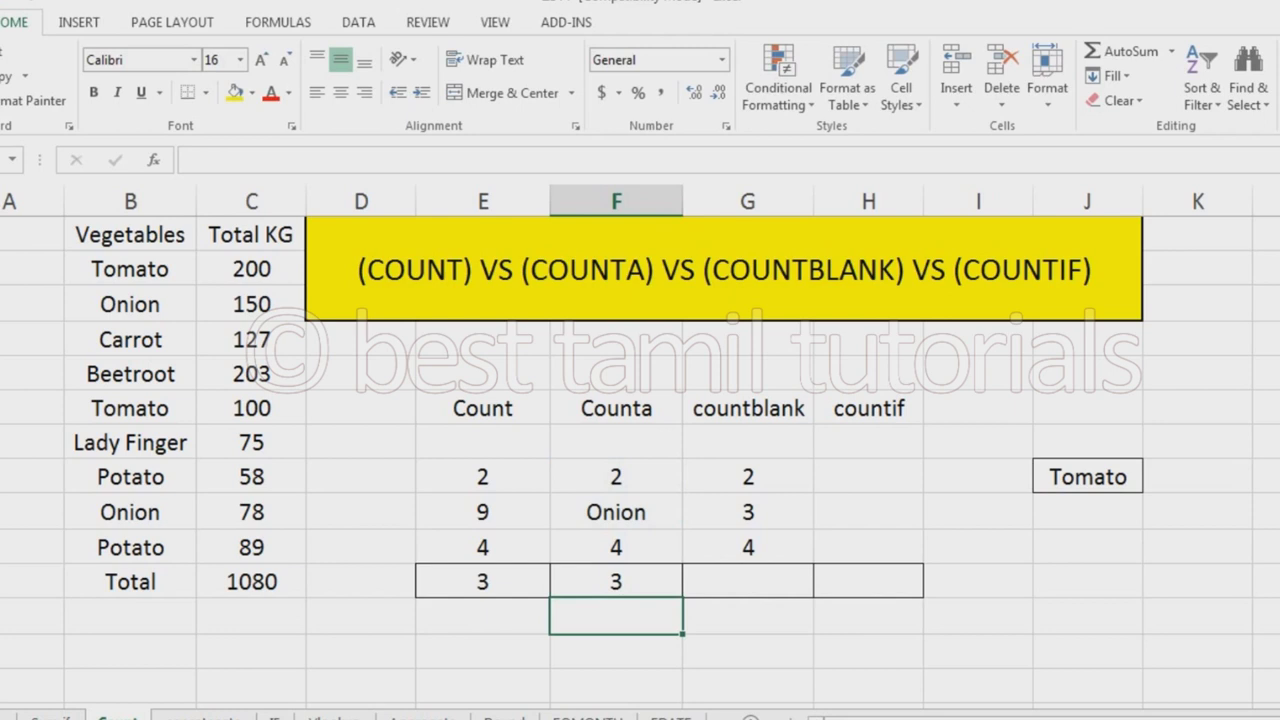
- Review the COUNT and COUNTA ranges, then replace Onion in F9 with k
{"action": "left_click_drag", "start_coordinate": [483, 477], "coordinate": [483, 547]}
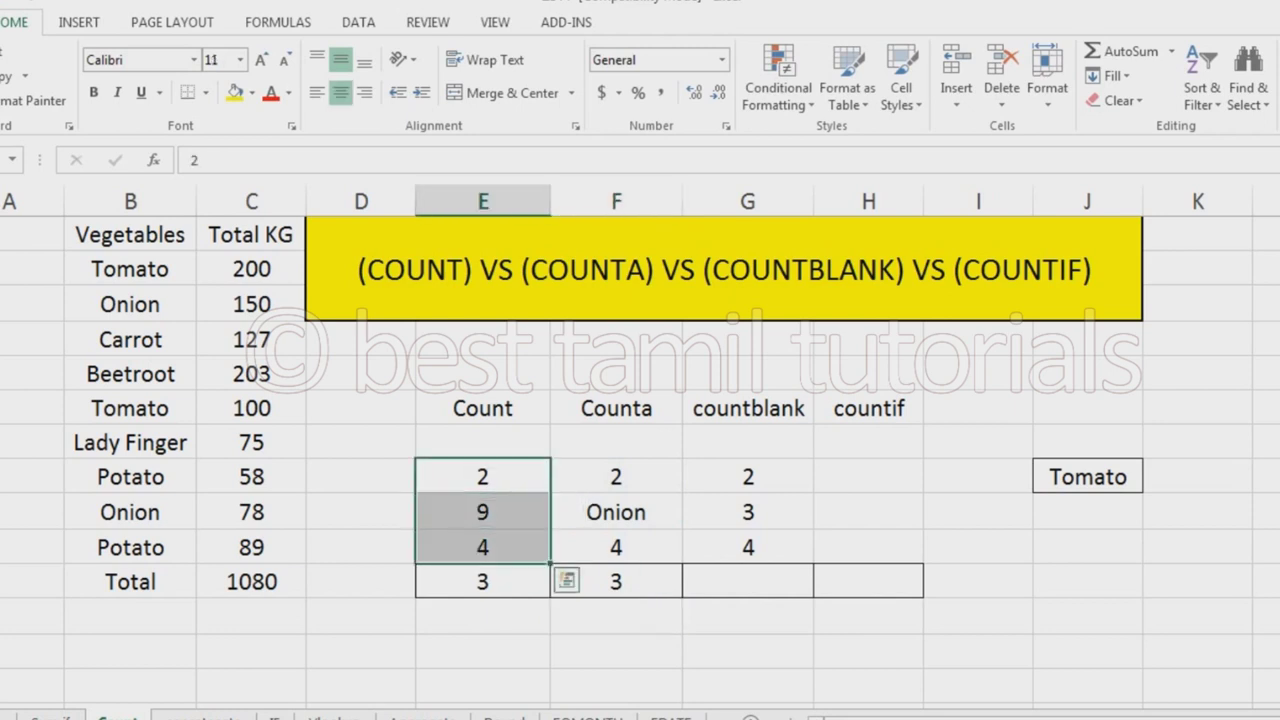
{"action": "left_click", "coordinate": [483, 581]}
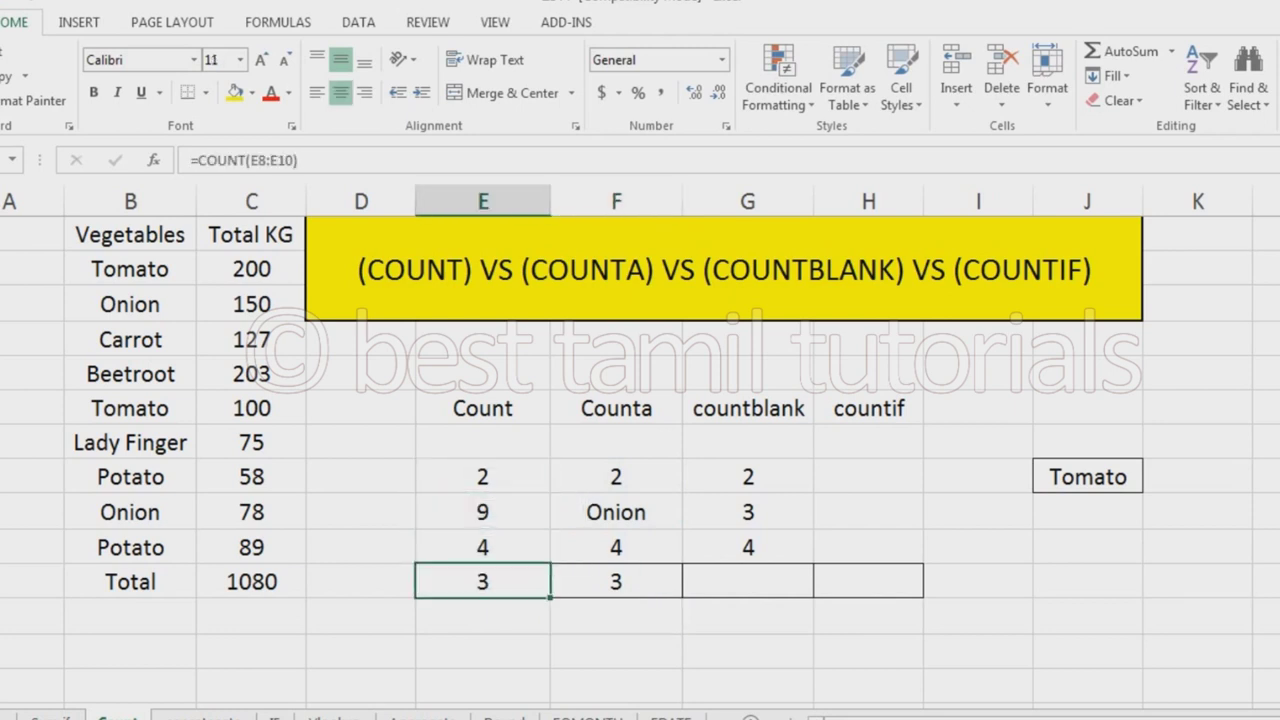
{"action": "left_click_drag", "start_coordinate": [616, 477], "coordinate": [616, 547]}
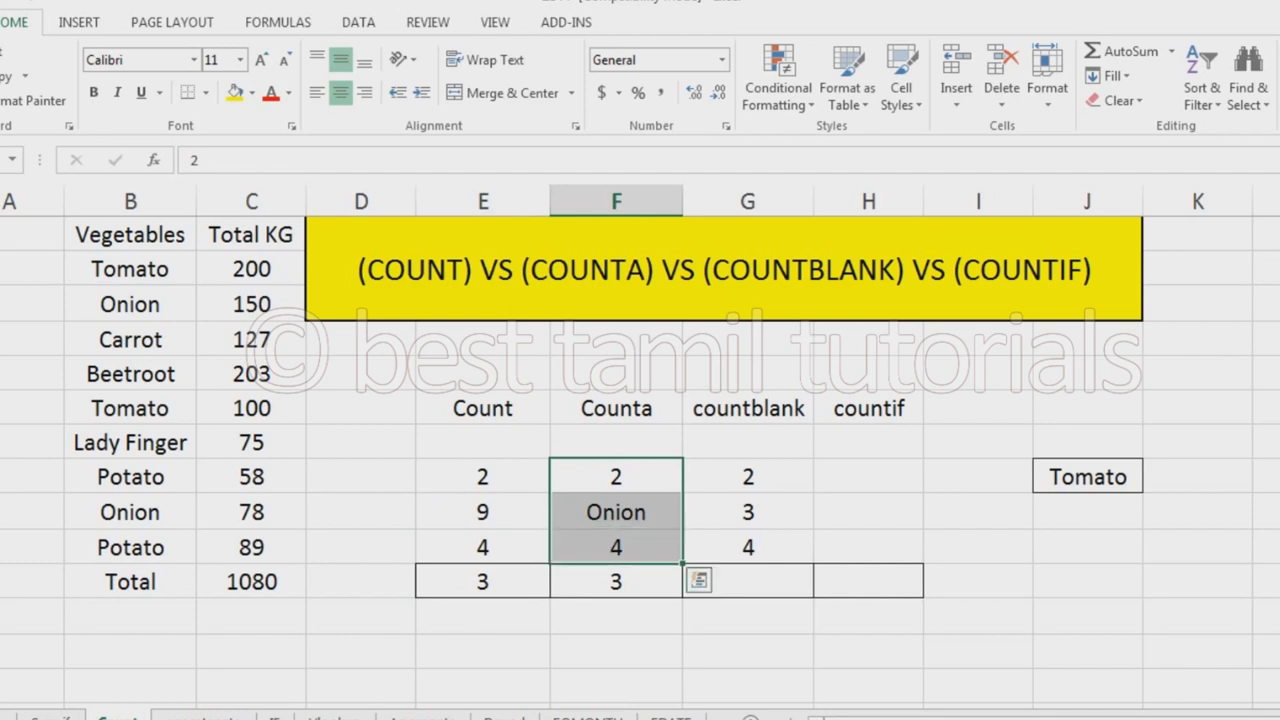
{"action": "left_click", "coordinate": [616, 512]}
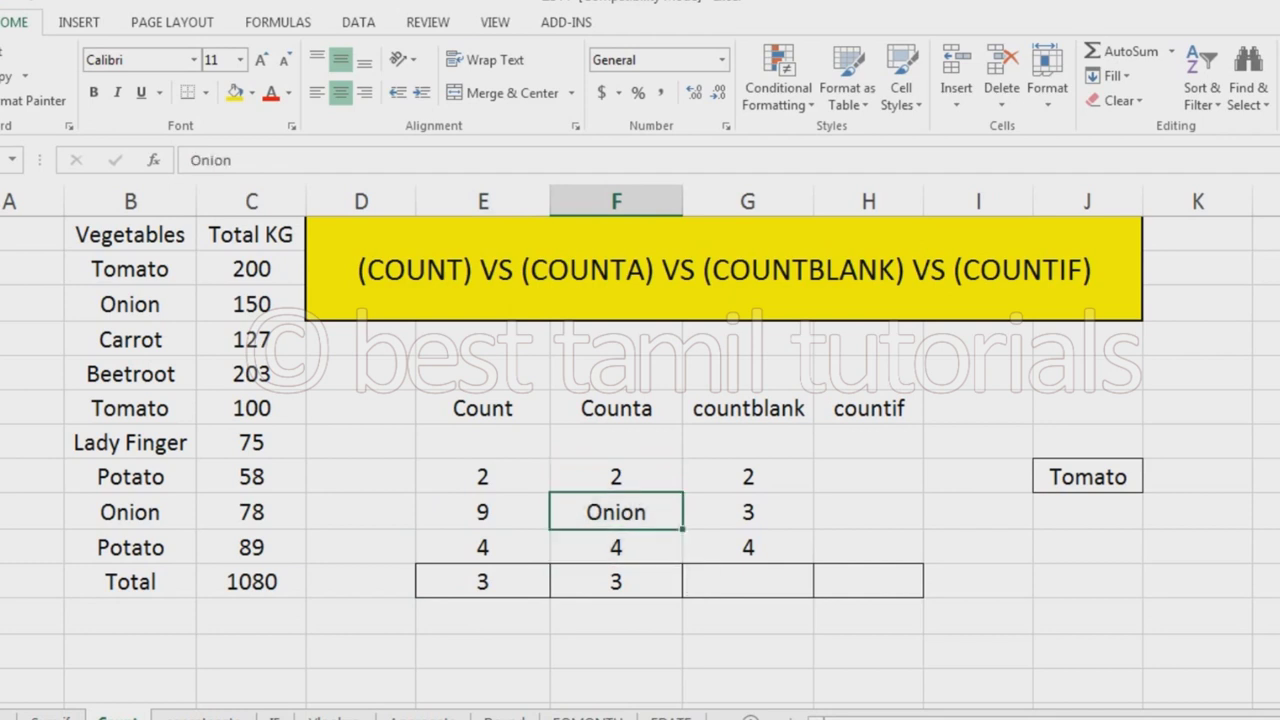
{"action": "key", "text": "Delete"}
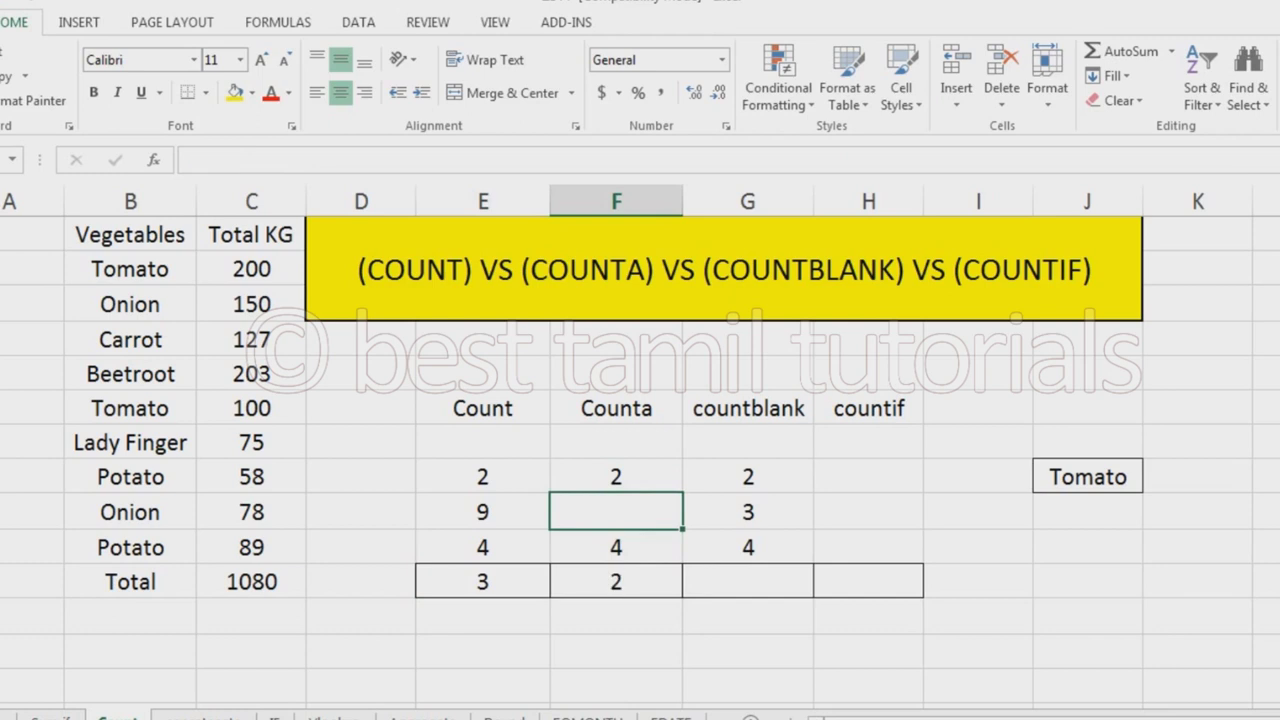
{"action": "type", "text": "k"}
{"action": "key", "text": "Return"}
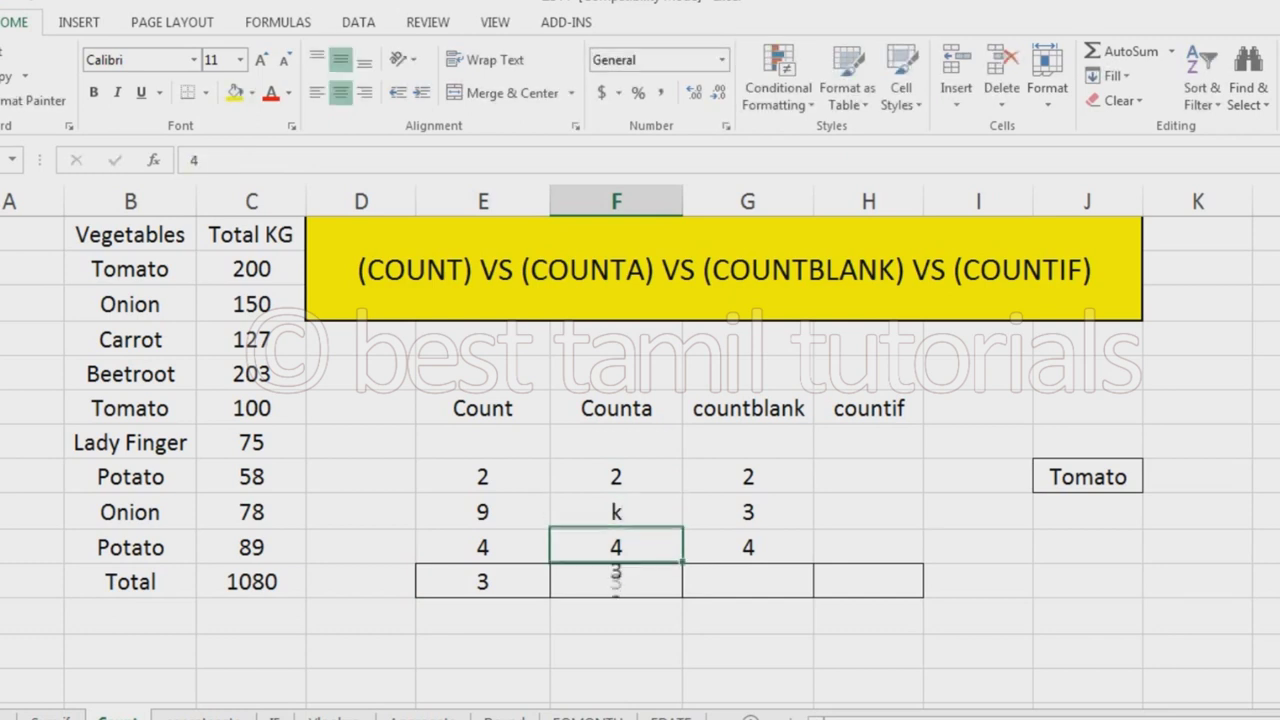
- Clear the k in F9 and enter j instead
{"action": "left_click", "coordinate": [616, 512]}
{"action": "key", "text": "Delete"}
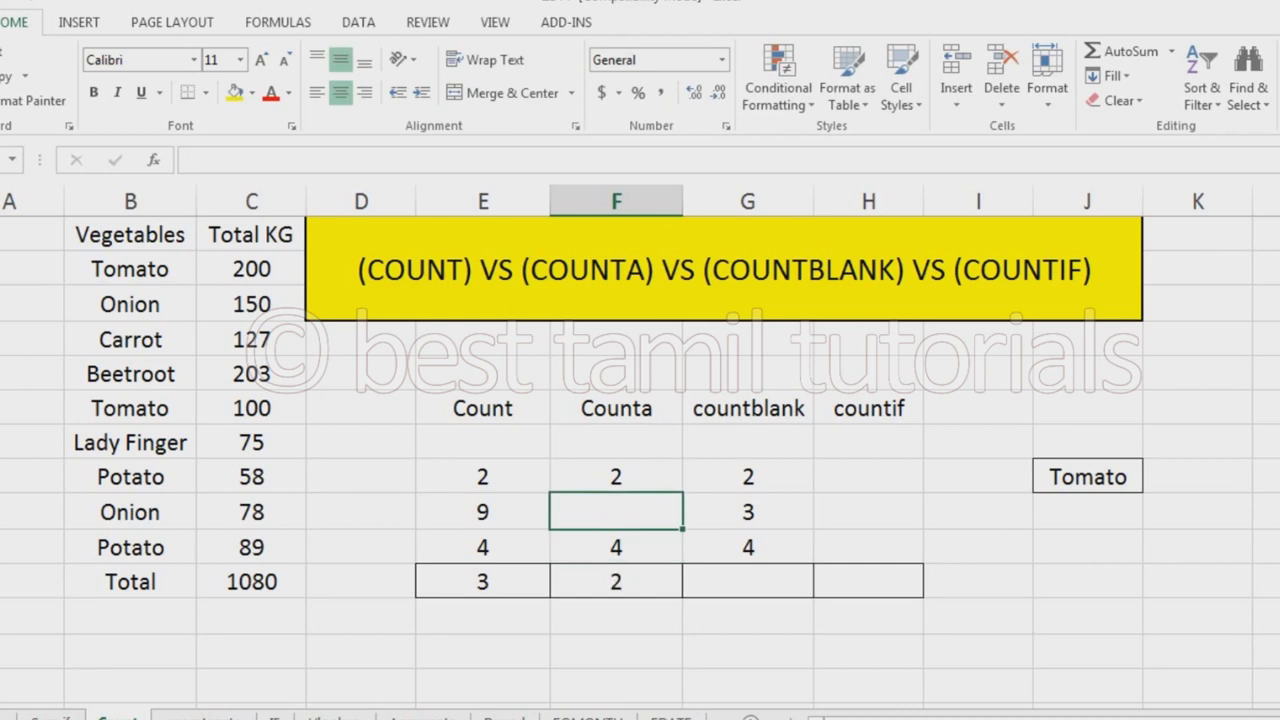
{"action": "type", "text": "j"}
{"action": "key", "text": "Return"}
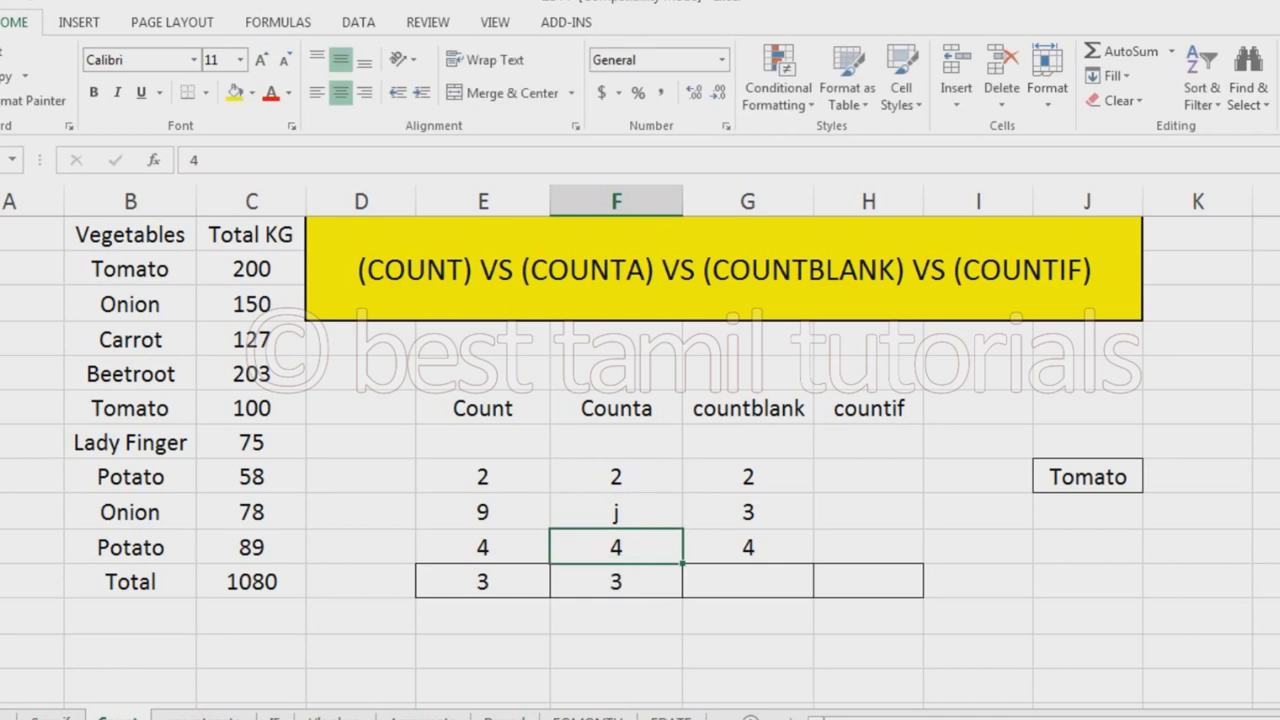
- Test F10 with the letter k, then set it to 9; COUNTA stays at 3
{"action": "type", "text": "k"}
{"action": "key", "text": "Return"}
{"action": "key", "text": "Up"}
{"action": "type", "text": "9"}
{"action": "key", "text": "ctrl+Return"}
{"action": "left_click", "coordinate": [616, 512]}
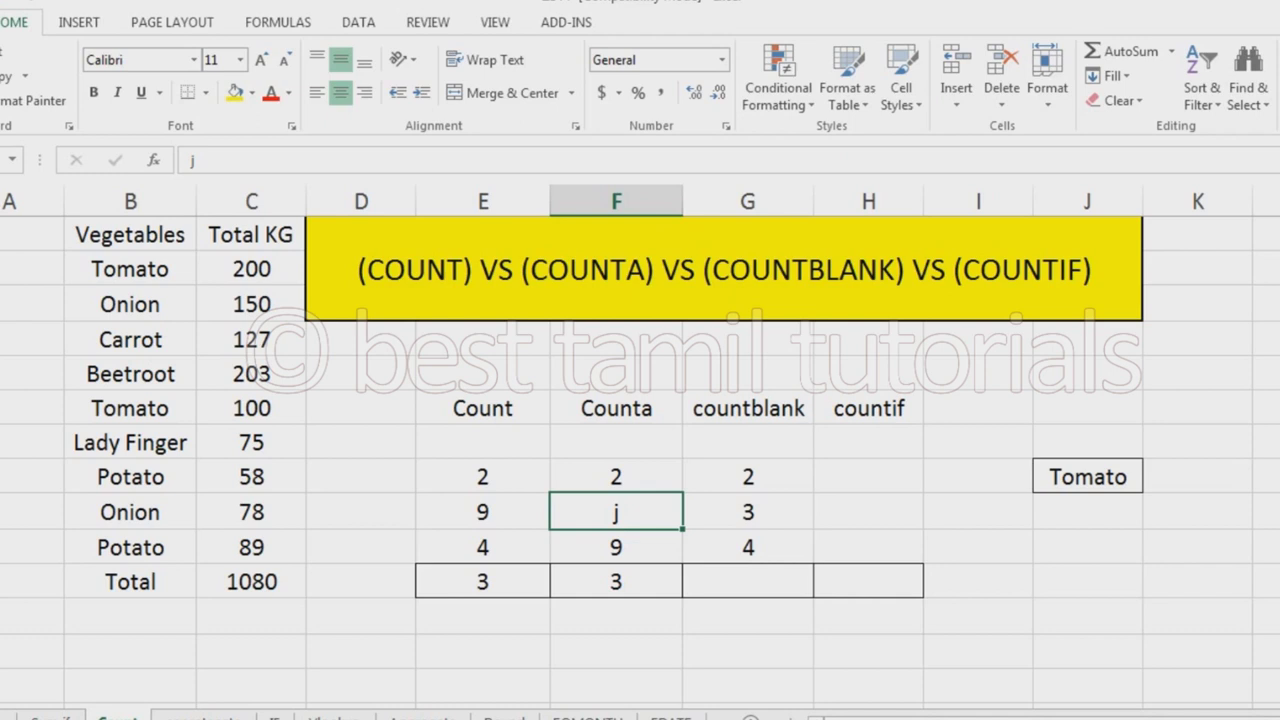
- Enter =COUNTBLANK(G7:G10) in the countblank total, returning 1 for the empty cell
{"action": "left_click", "coordinate": [747, 581]}
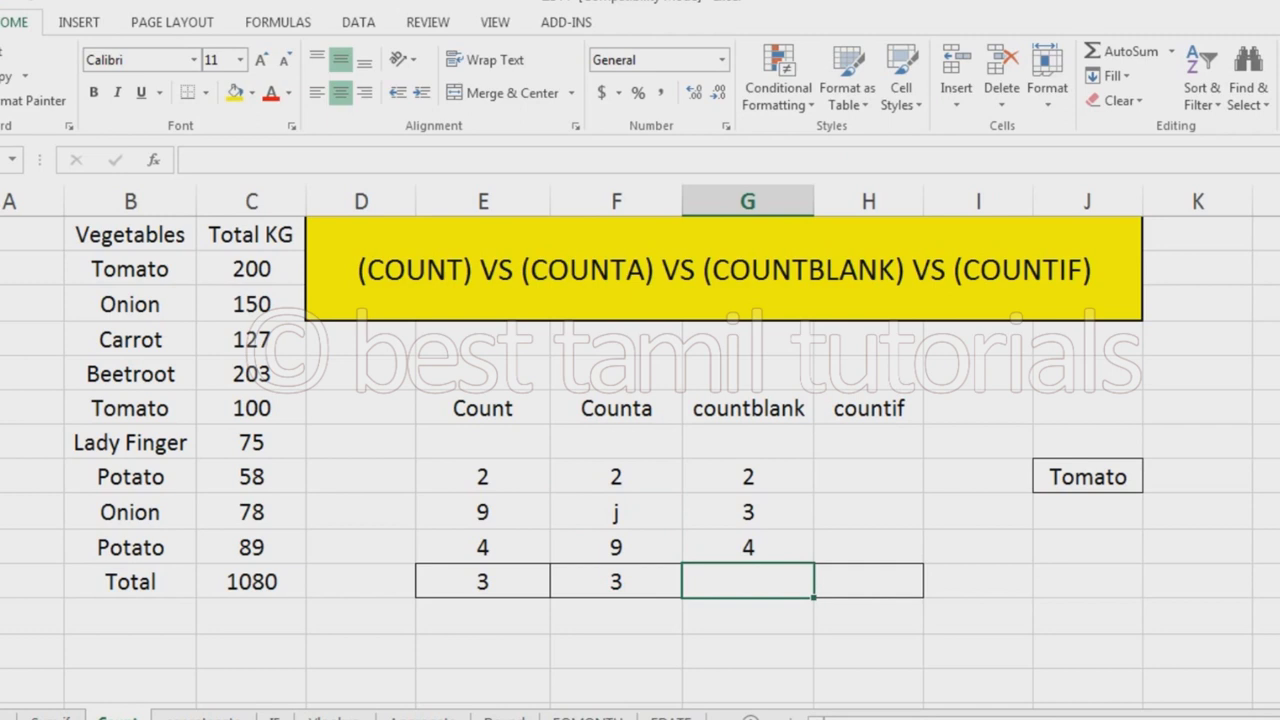
{"action": "type", "text": "="}
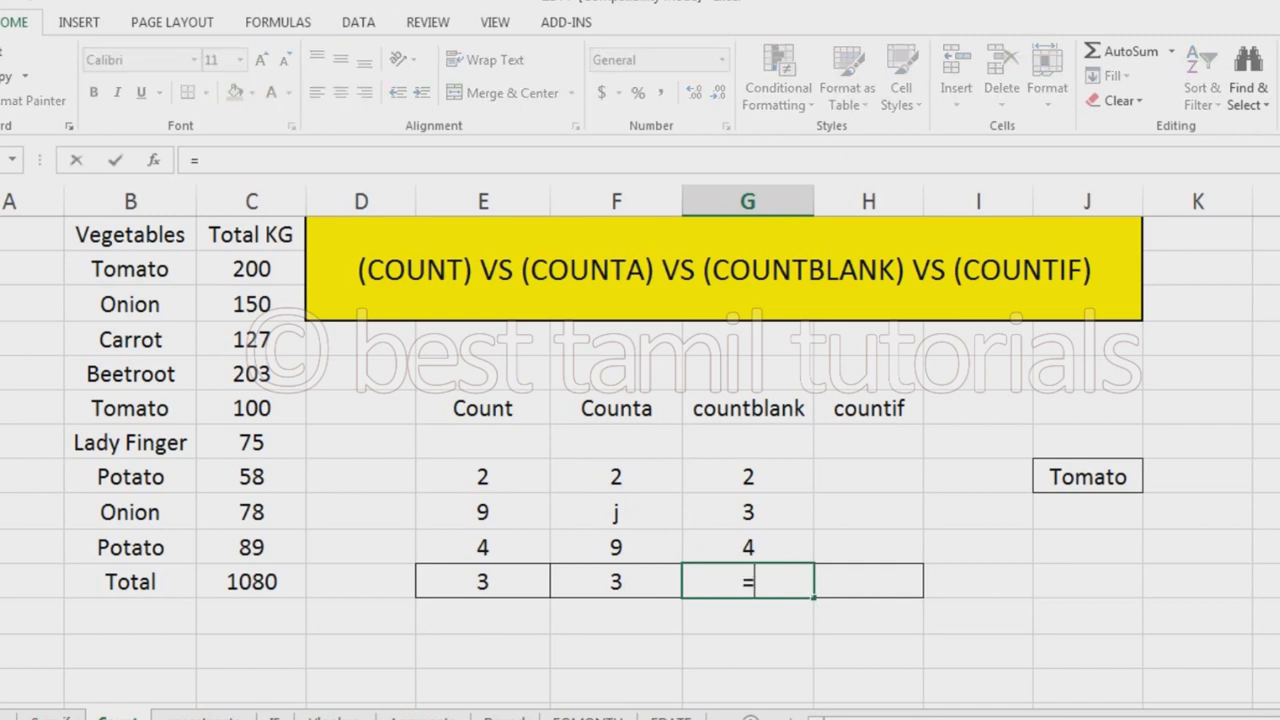
{"action": "type", "text": "c"}
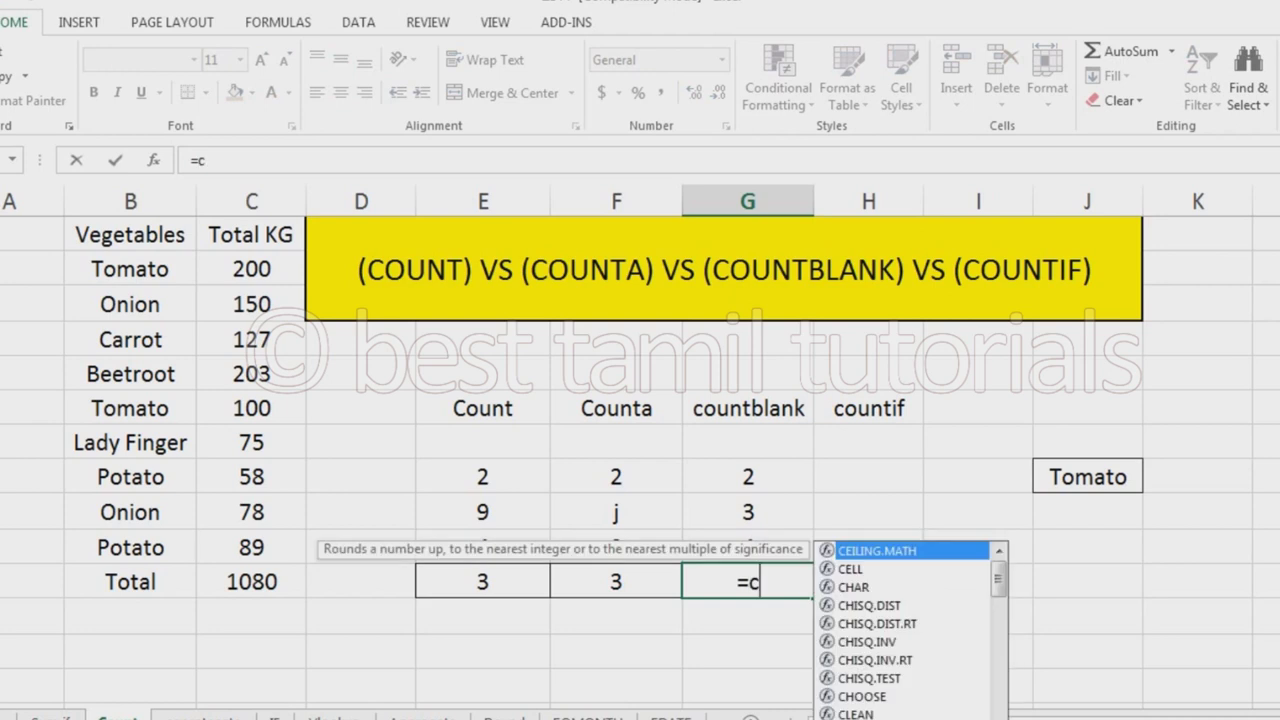
{"action": "type", "text": "o"}
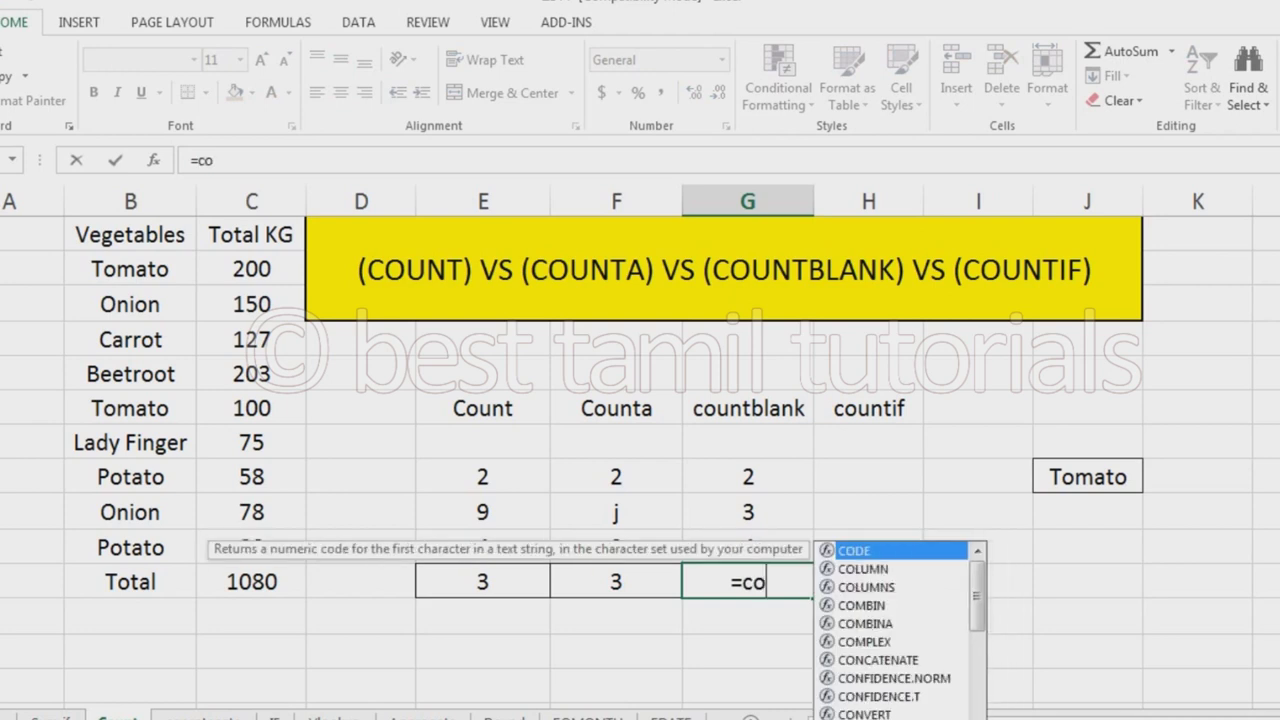
{"action": "type", "text": "untblank"}
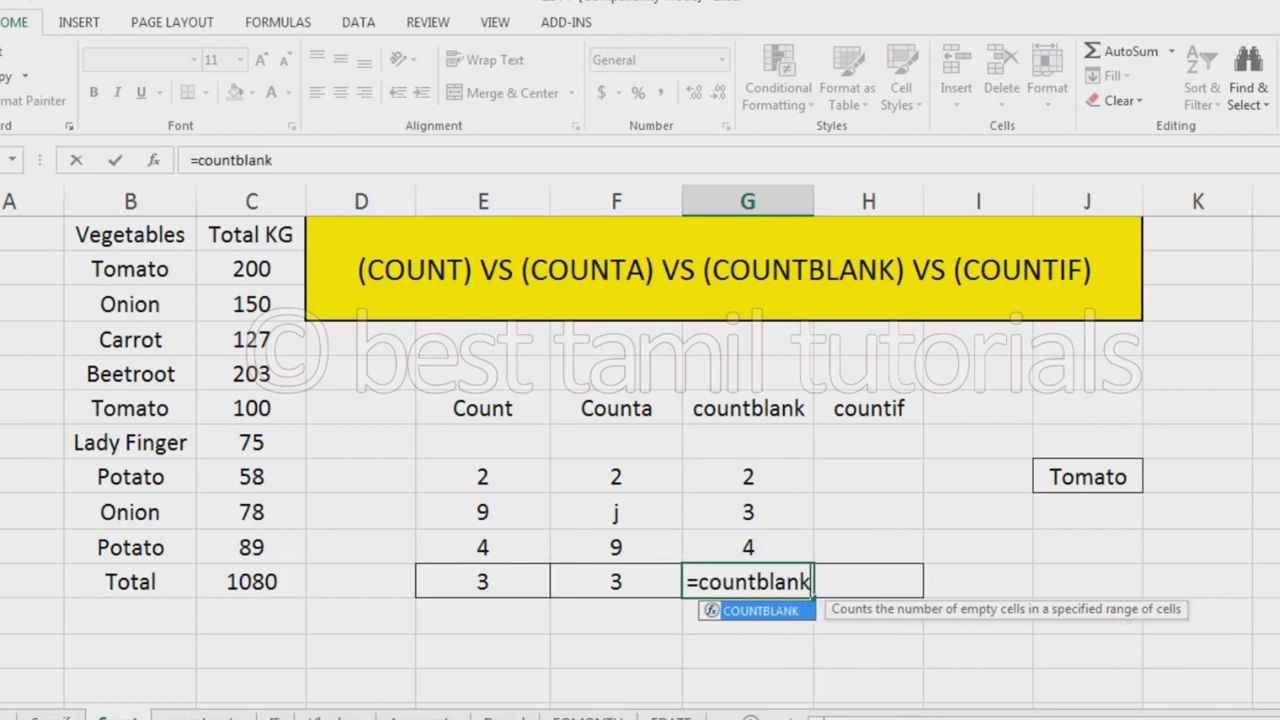
{"action": "type", "text": "("}
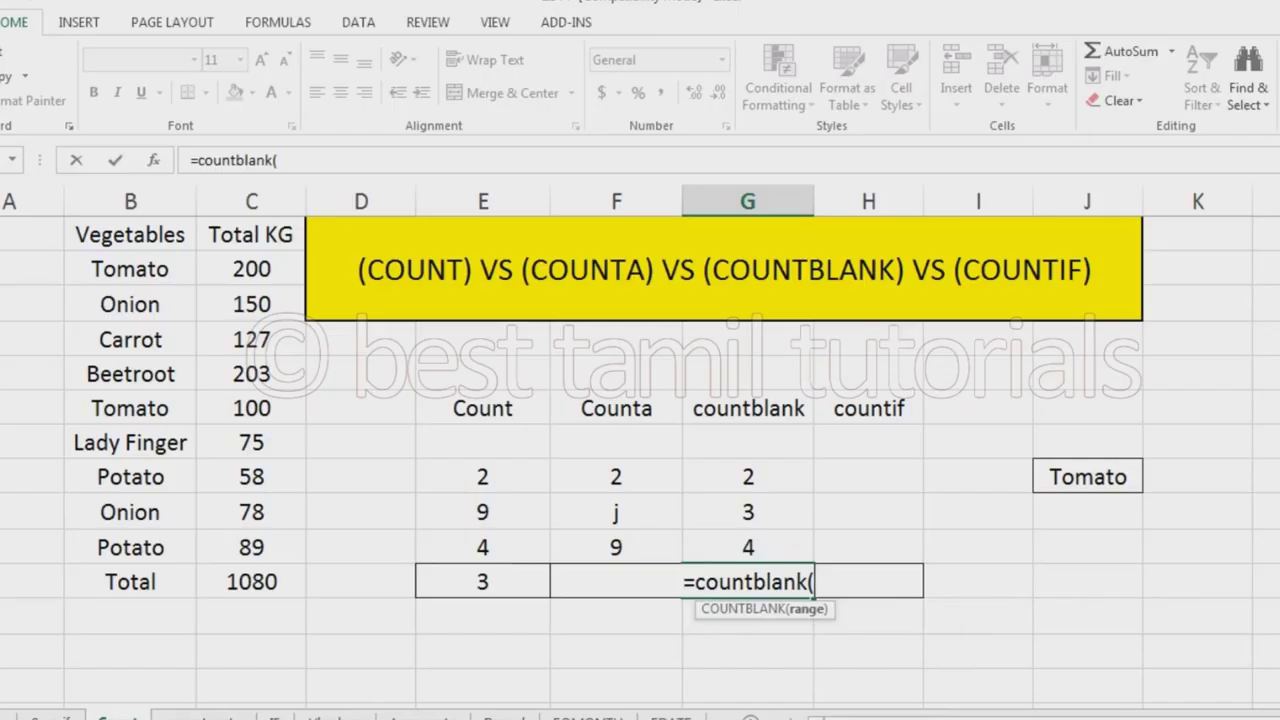
{"action": "left_click", "coordinate": [748, 442]}
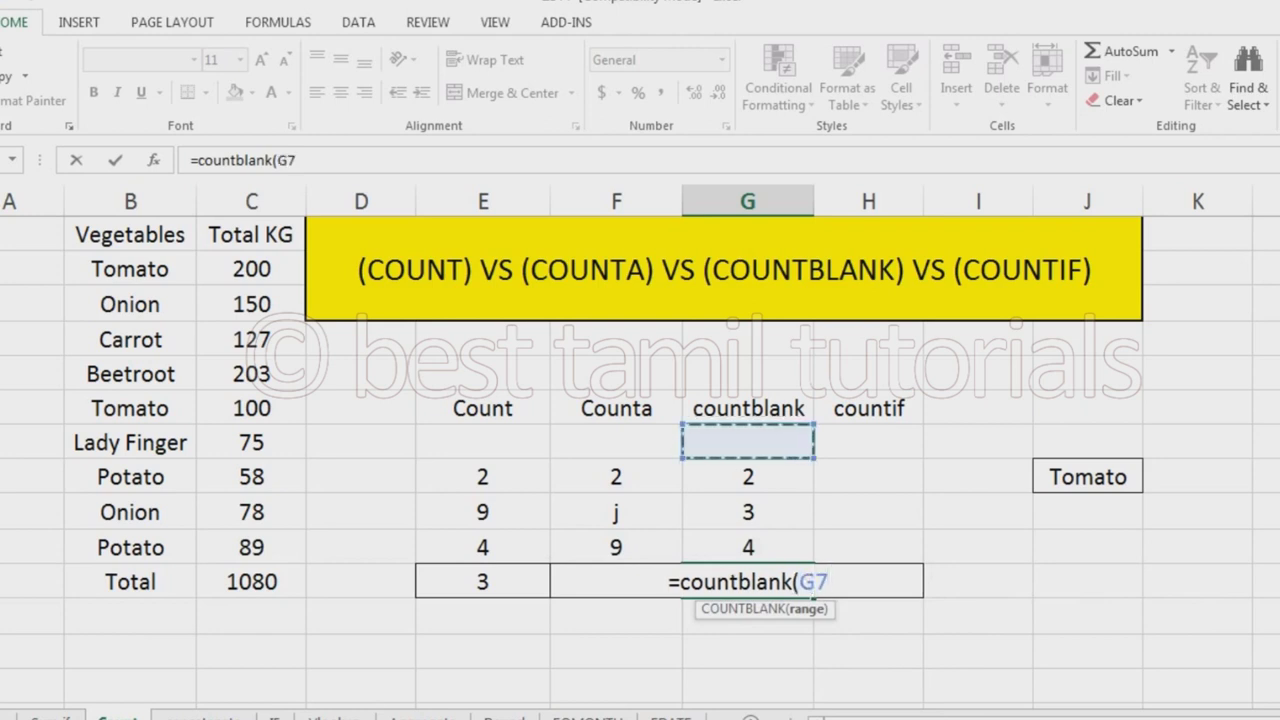
{"action": "mouse_move", "coordinate": [748, 442]}
{"action": "left_mouse_down"}
{"action": "mouse_move", "coordinate": [760, 520]}
{"action": "mouse_move", "coordinate": [748, 547]}
{"action": "left_mouse_up"}
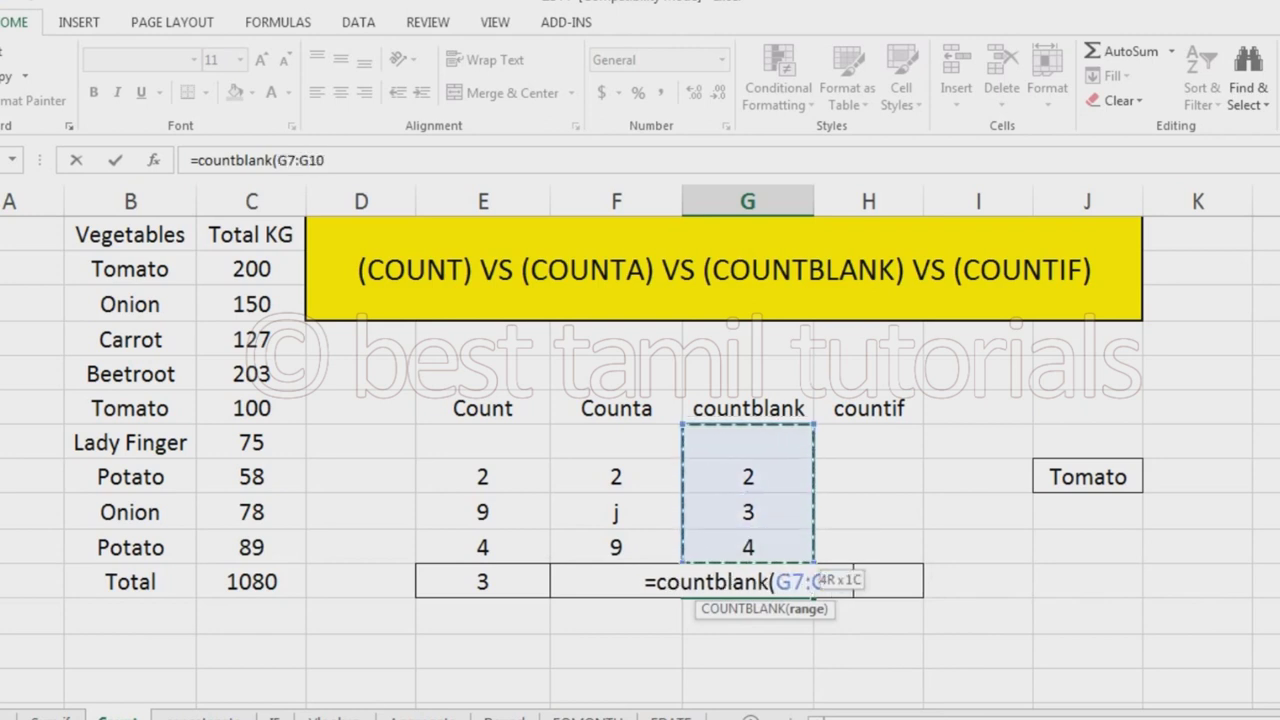
{"action": "type", "text": ")"}
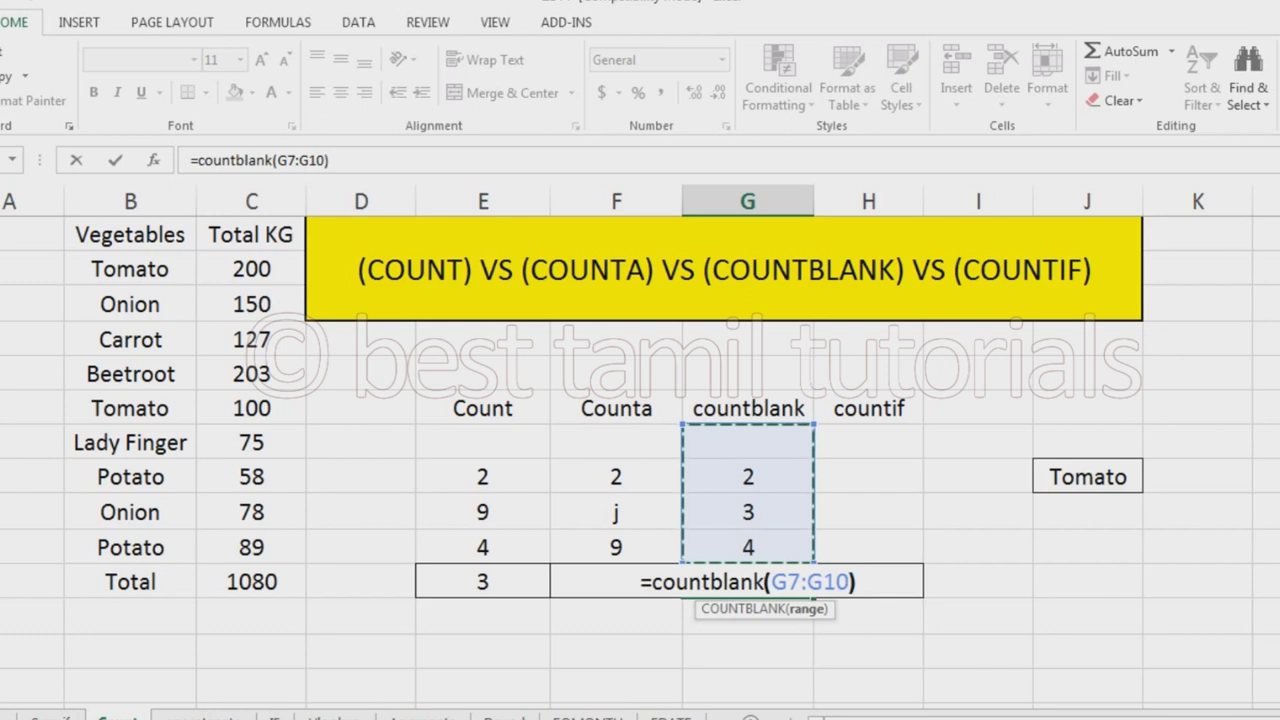
{"action": "key", "text": "Return"}
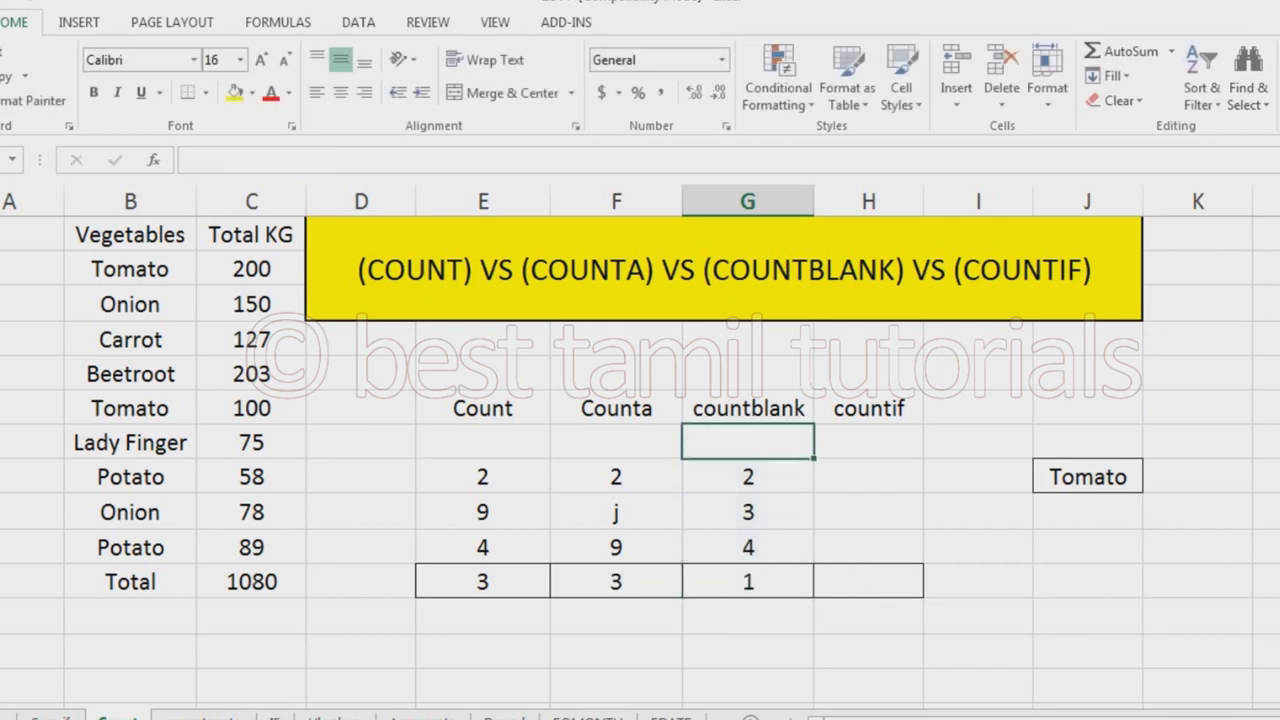
- Clear the values 3 and 2 from the countblank test cells G9 and G8
{"action": "left_click_drag", "start_coordinate": [748, 442], "coordinate": [748, 547]}
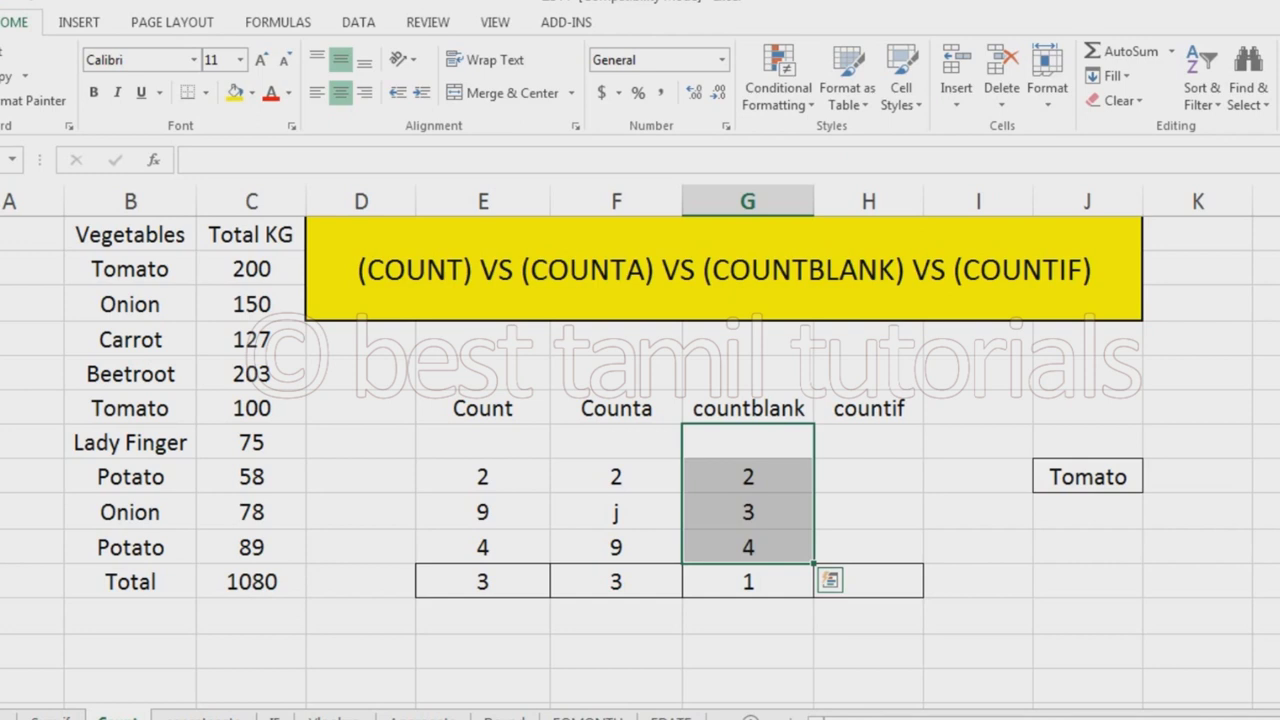
{"action": "left_click", "coordinate": [748, 511]}
{"action": "key", "text": "Delete"}
{"action": "left_click", "coordinate": [748, 476]}
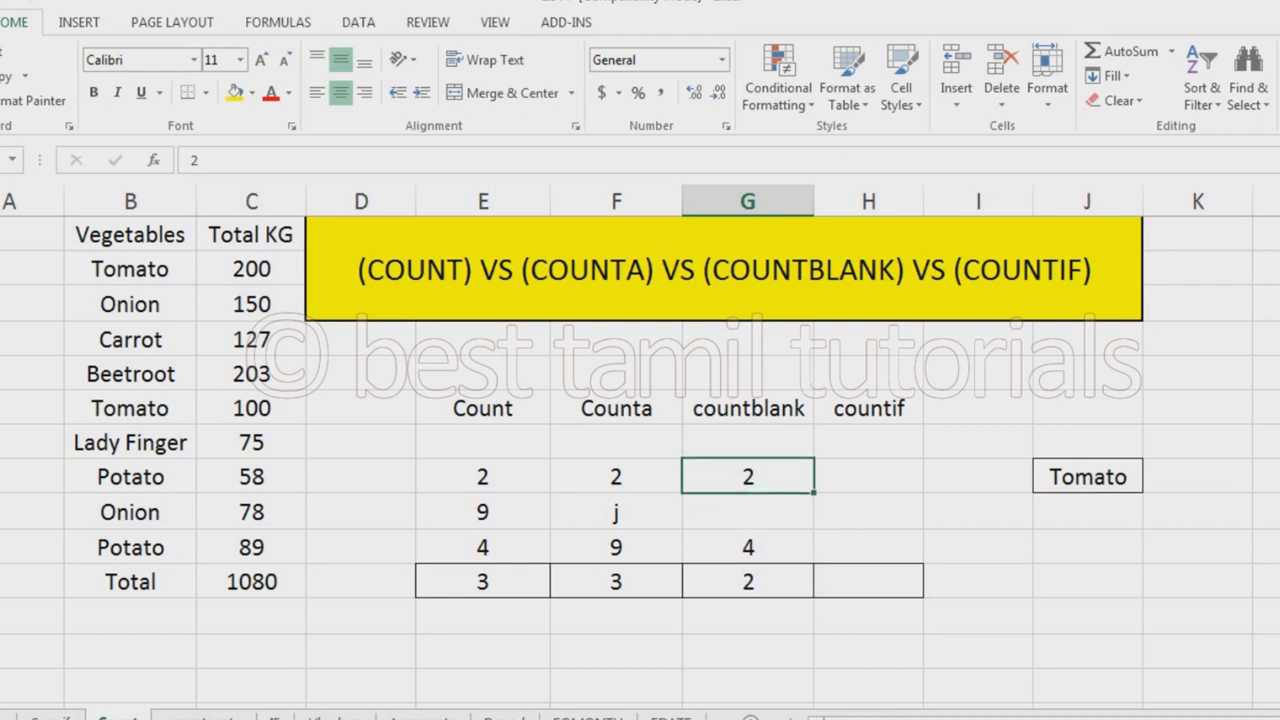
{"action": "key", "text": "Delete"}
{"action": "type", "text": "8"}
- Enter 8 and 0 into the cleared cells; the COUNTBLANK total stays at 1
{"action": "key", "text": "Return"}
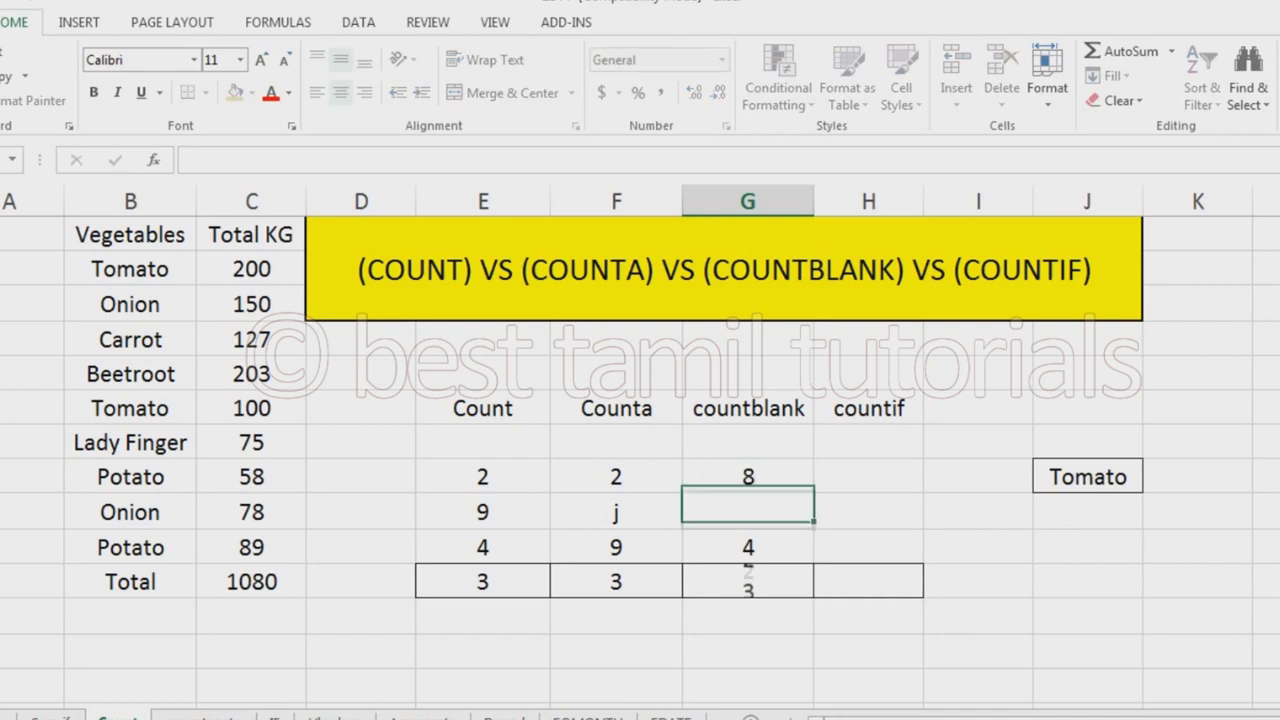
{"action": "type", "text": "0"}
{"action": "key", "text": "Up"}
{"action": "key", "text": "Up"}
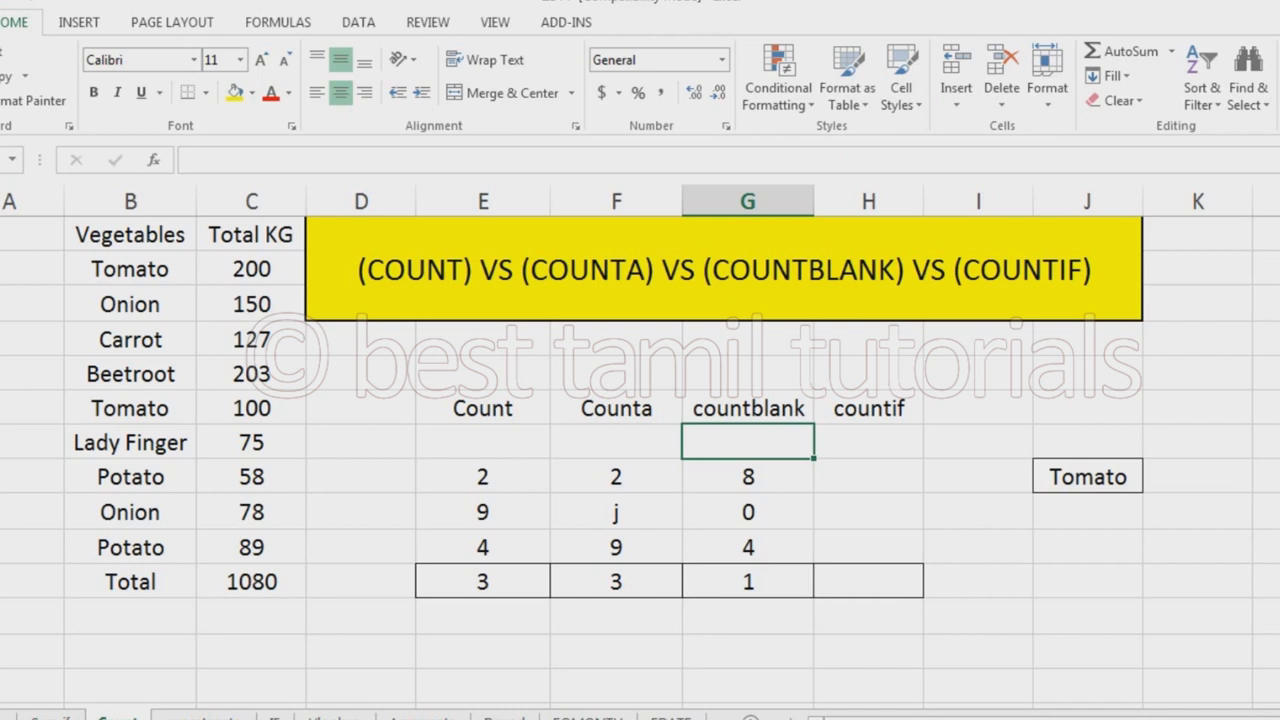
{"action": "key", "text": "Down"}
{"action": "key", "text": "Down"}
{"action": "key", "text": "Down"}
{"action": "key", "text": "Down"}
{"action": "key", "text": "Right"}
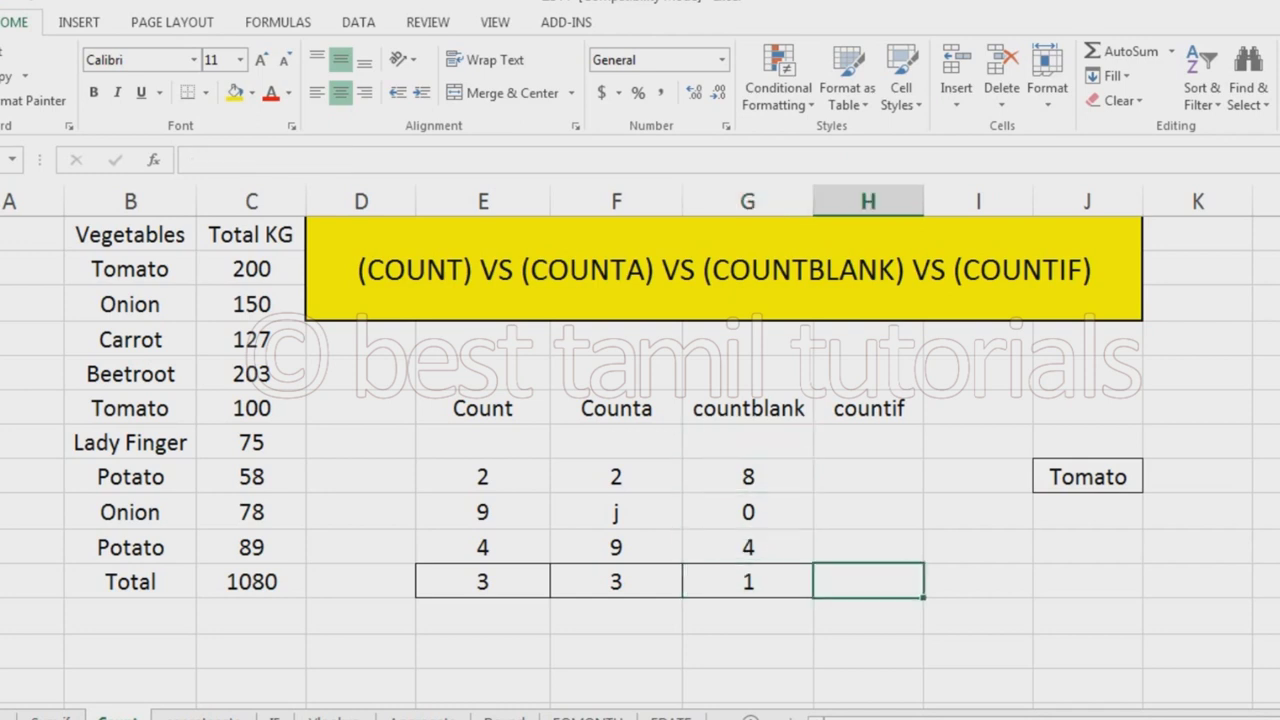
- Begin =COUNTIF( in the countif total with the vegetable range B2:C10
{"action": "type", "text": "="}
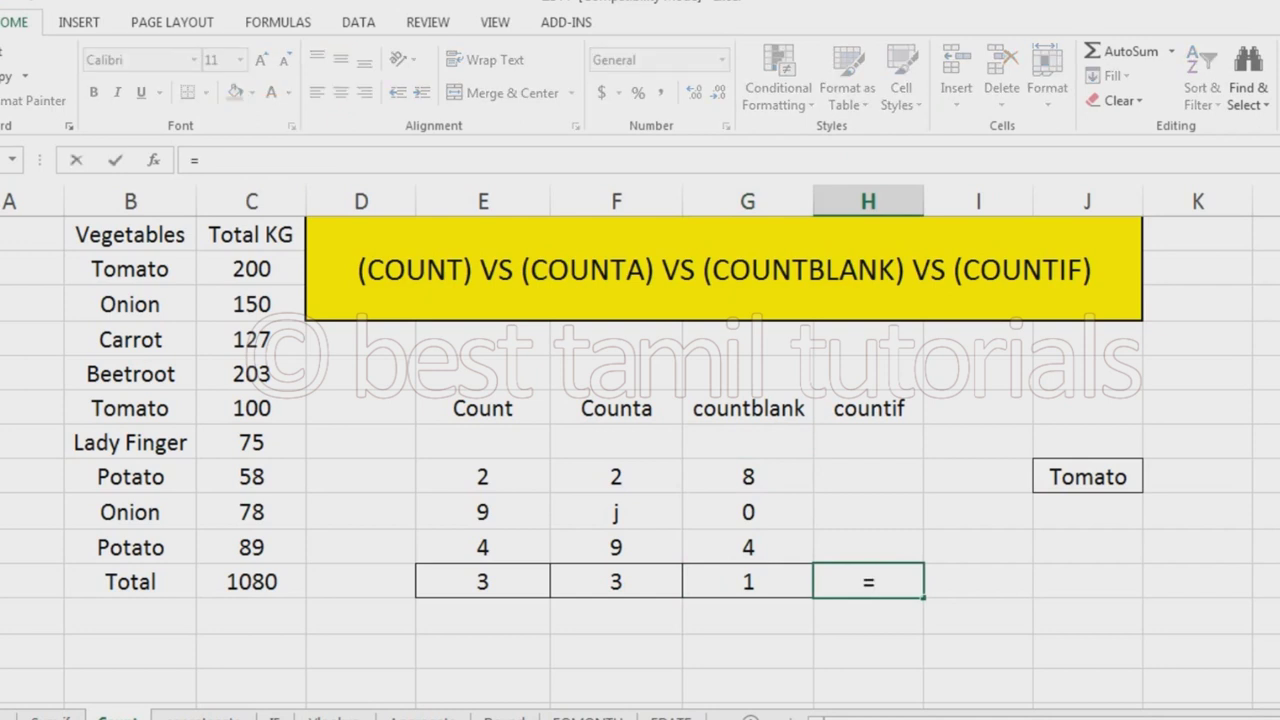
{"action": "type", "text": "cou"}
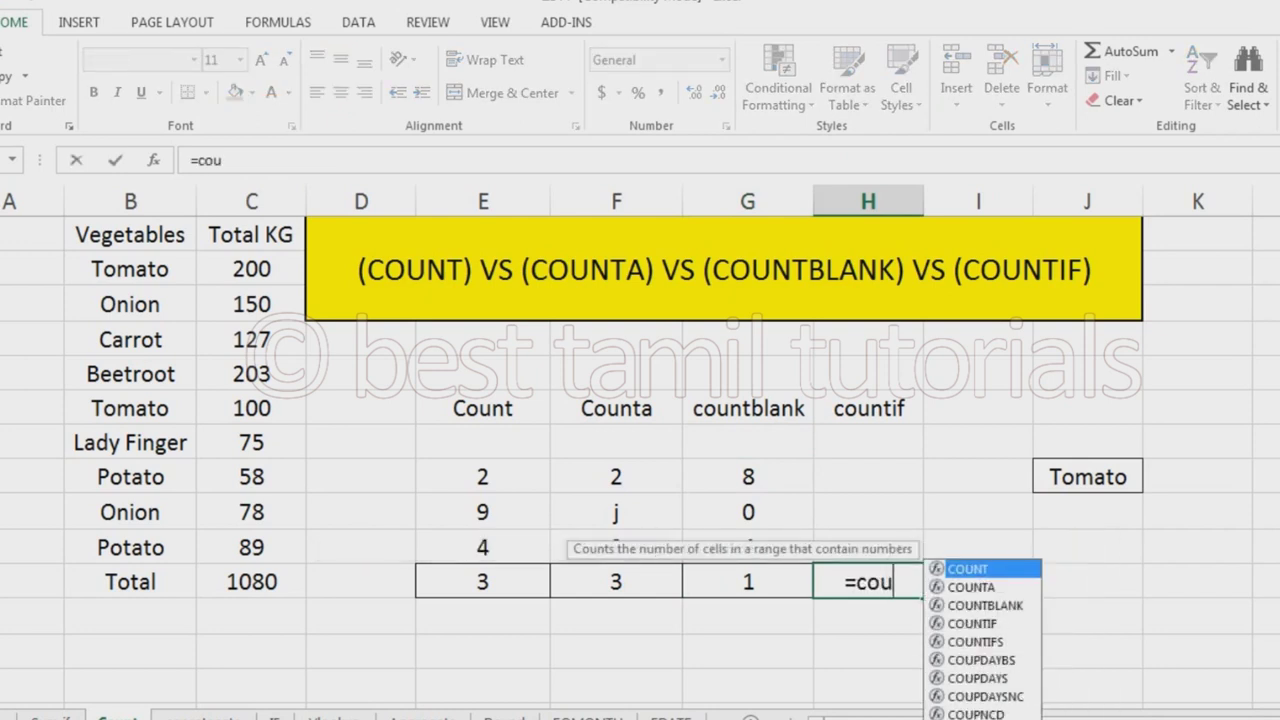
{"action": "type", "text": "ntif"}
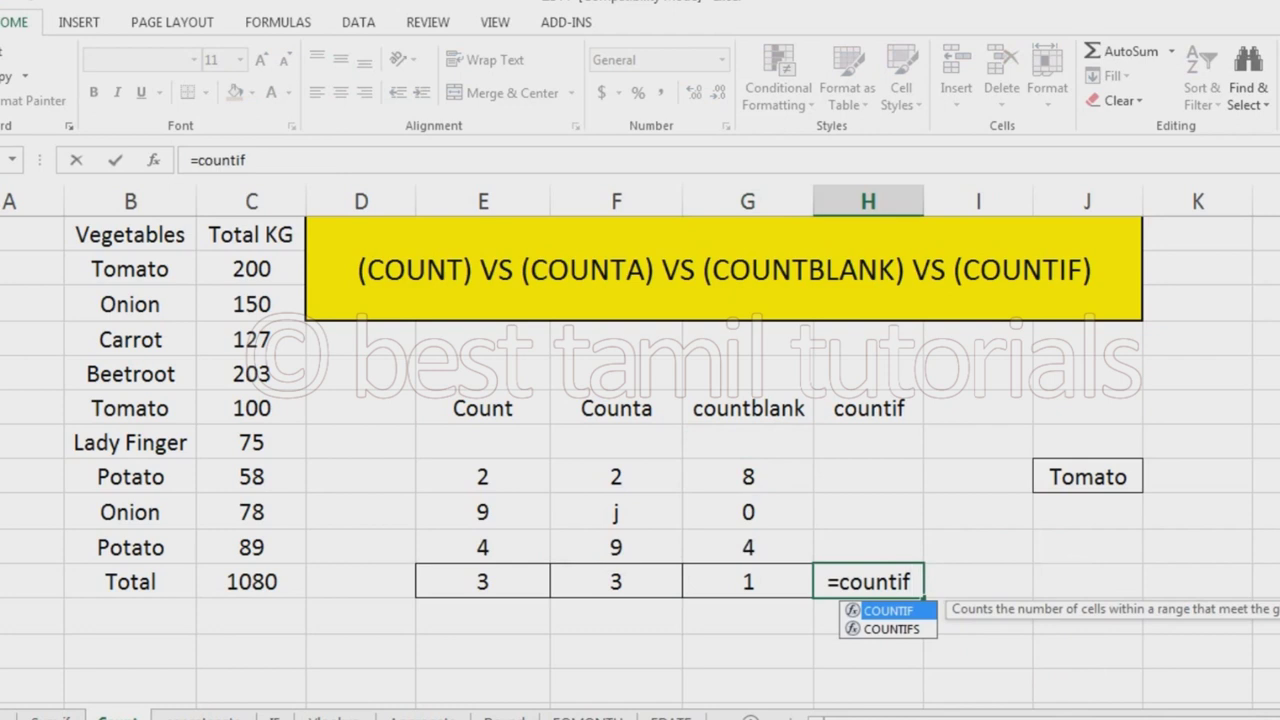
{"action": "type", "text": "("}
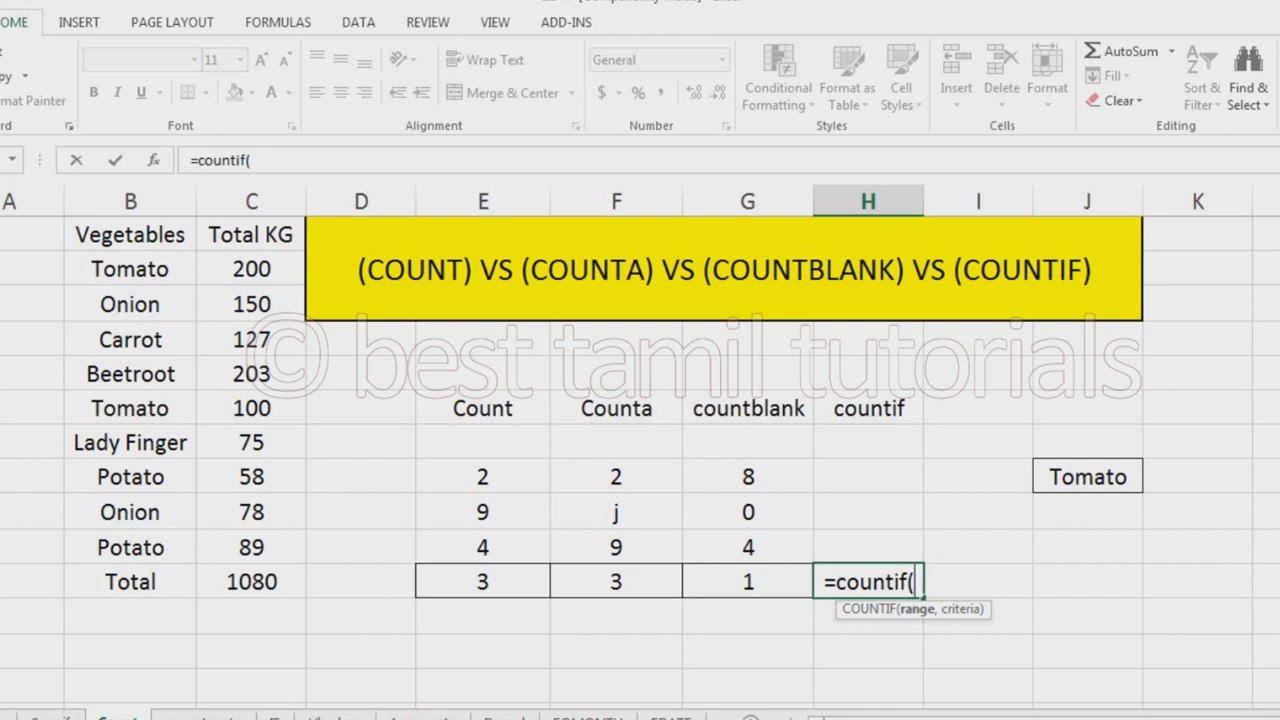
{"action": "mouse_move", "coordinate": [130, 269]}
{"action": "left_mouse_down"}
{"action": "mouse_move", "coordinate": [255, 445]}
{"action": "mouse_move", "coordinate": [255, 547]}
{"action": "left_mouse_up"}
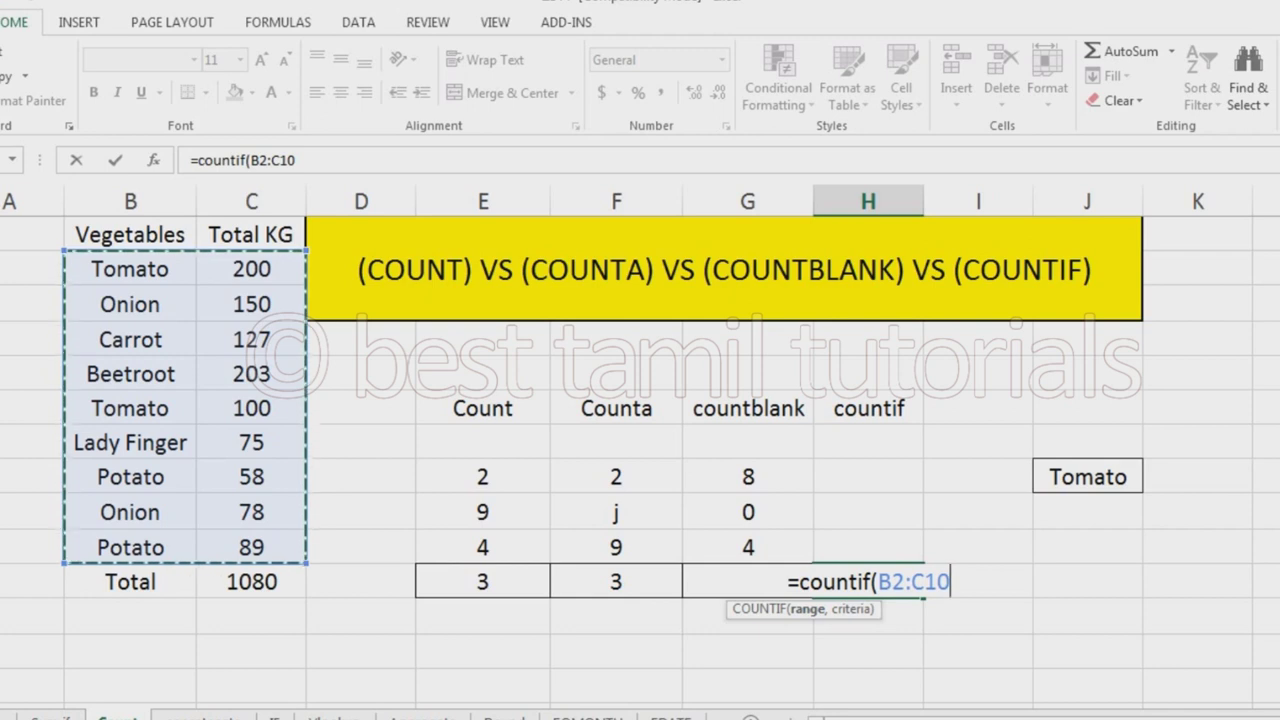
- Complete =COUNTIF(B2:C10,B2) to count the Tomato entries, returning 2
{"action": "type", "text": ","}
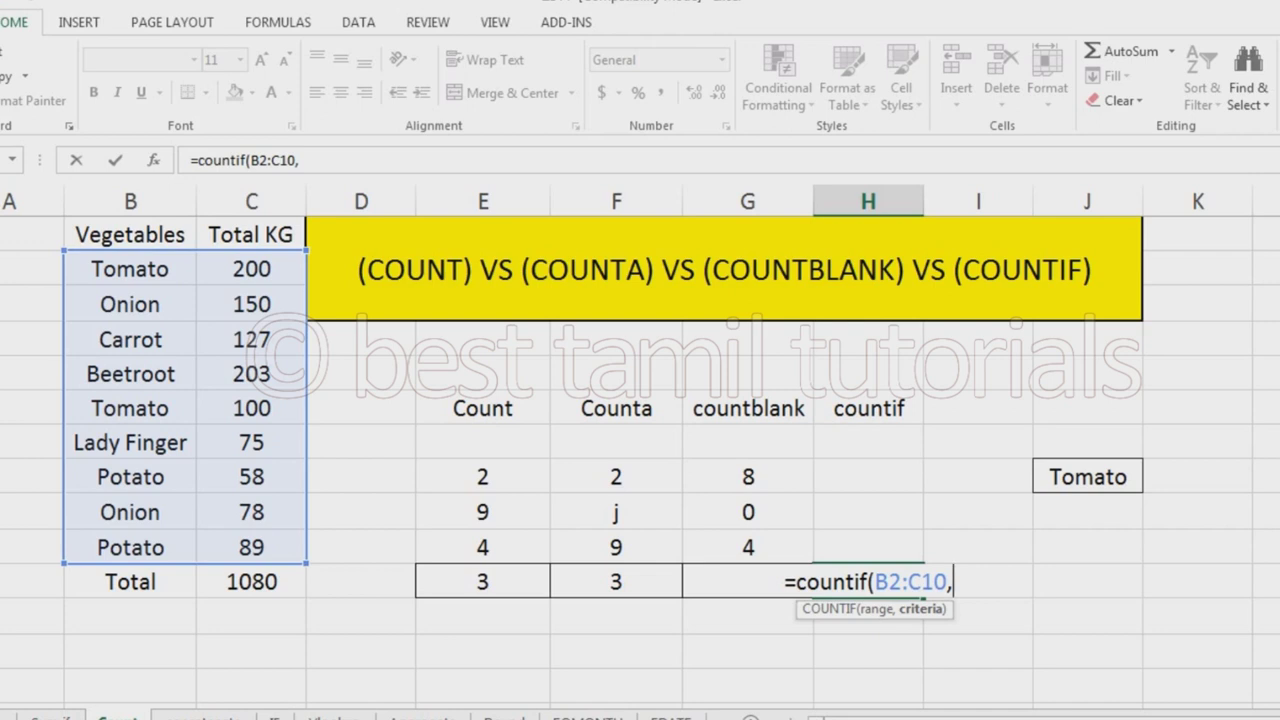
{"action": "left_click", "coordinate": [1088, 476]}
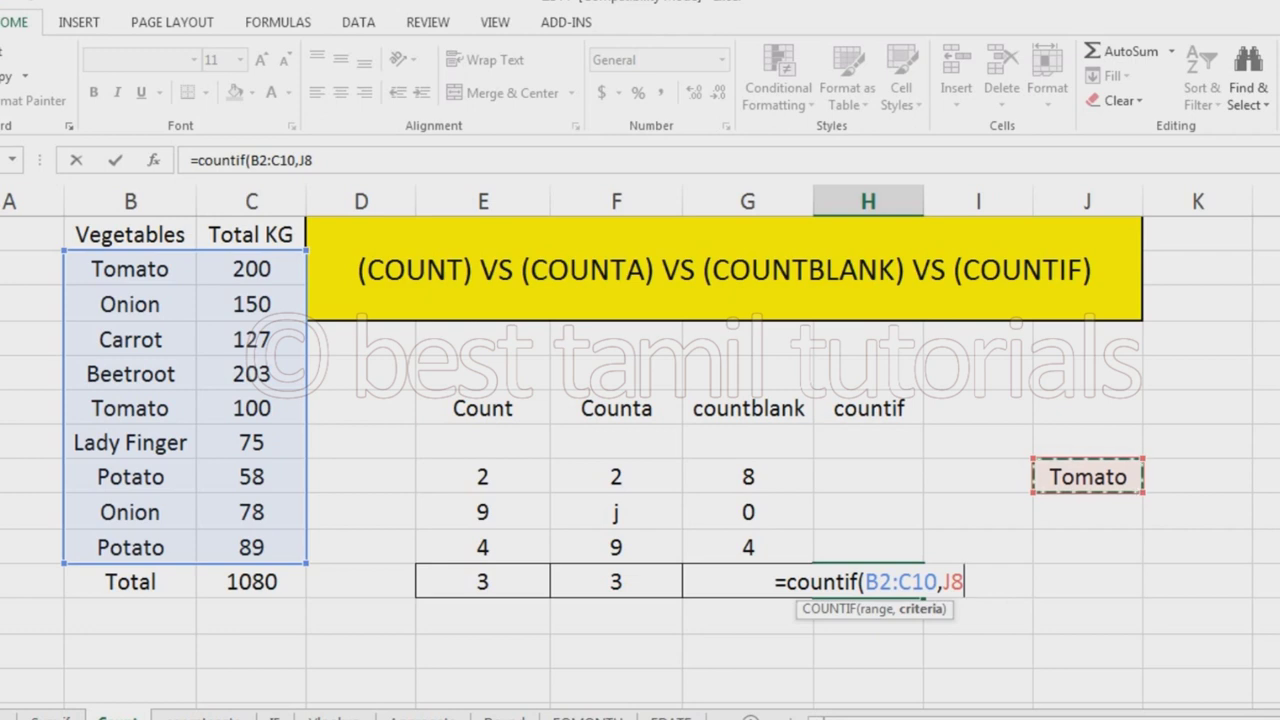
{"action": "left_click", "coordinate": [130, 269]}
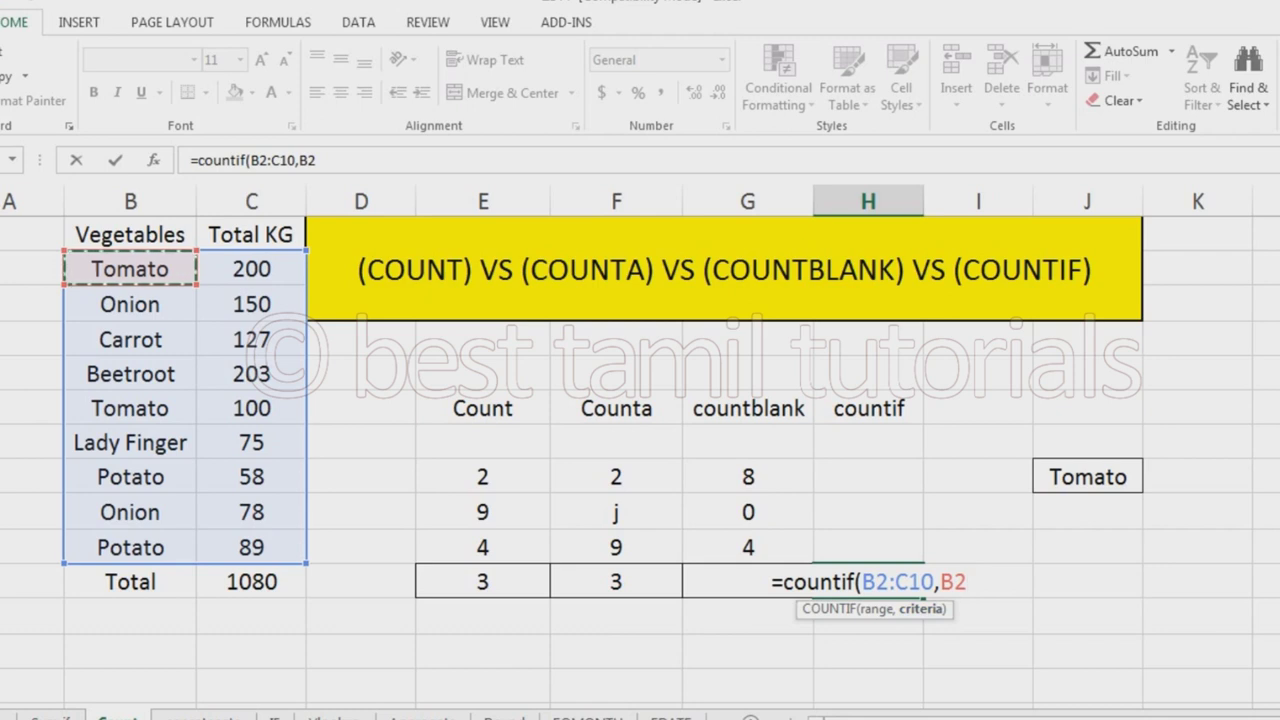
{"action": "type", "text": ")"}
{"action": "key", "text": "Return"}
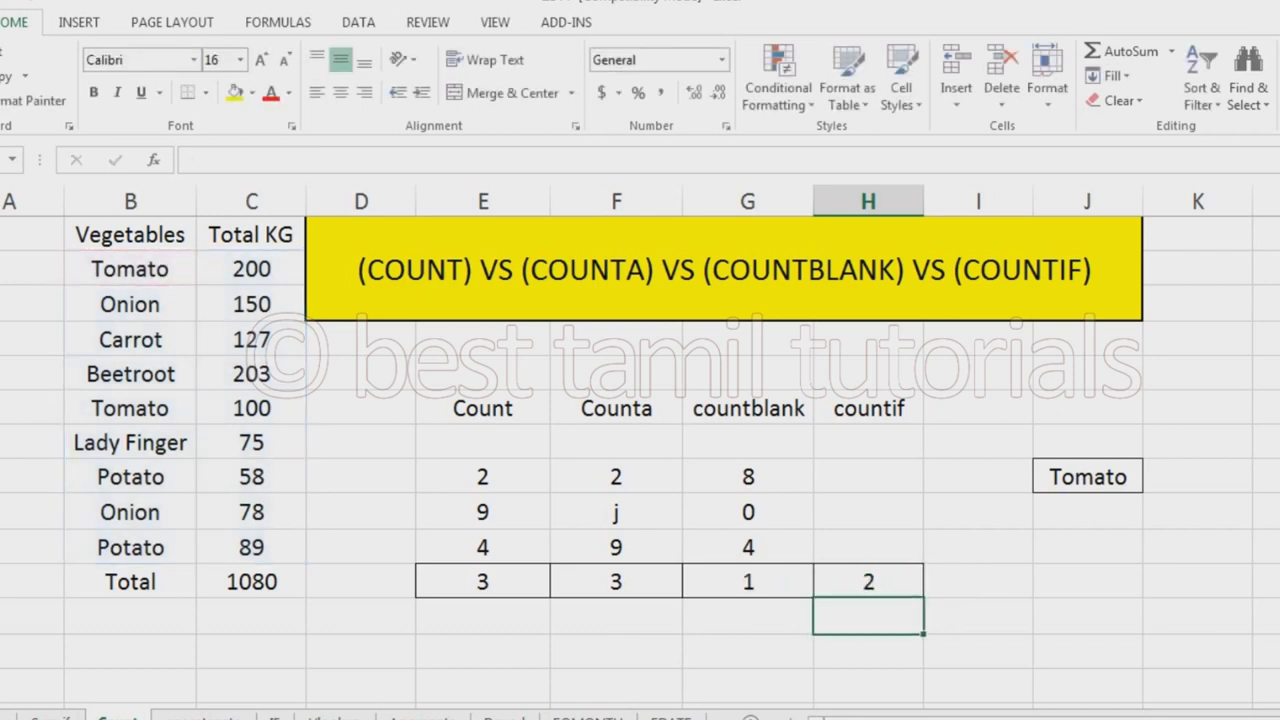
- Change Carrot in B4 to Tomato, raising the COUNTIF total to 3
{"action": "left_click", "coordinate": [868, 581]}
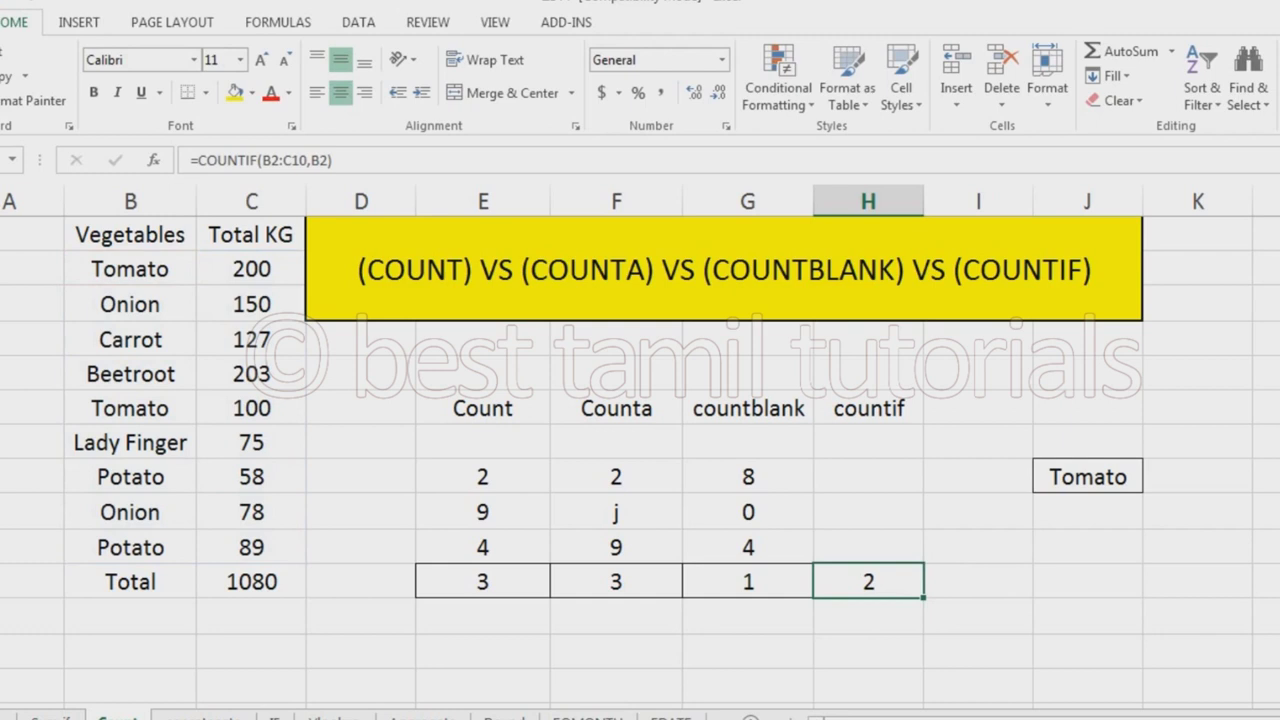
{"action": "left_click_drag", "start_coordinate": [130, 269], "coordinate": [251, 547]}
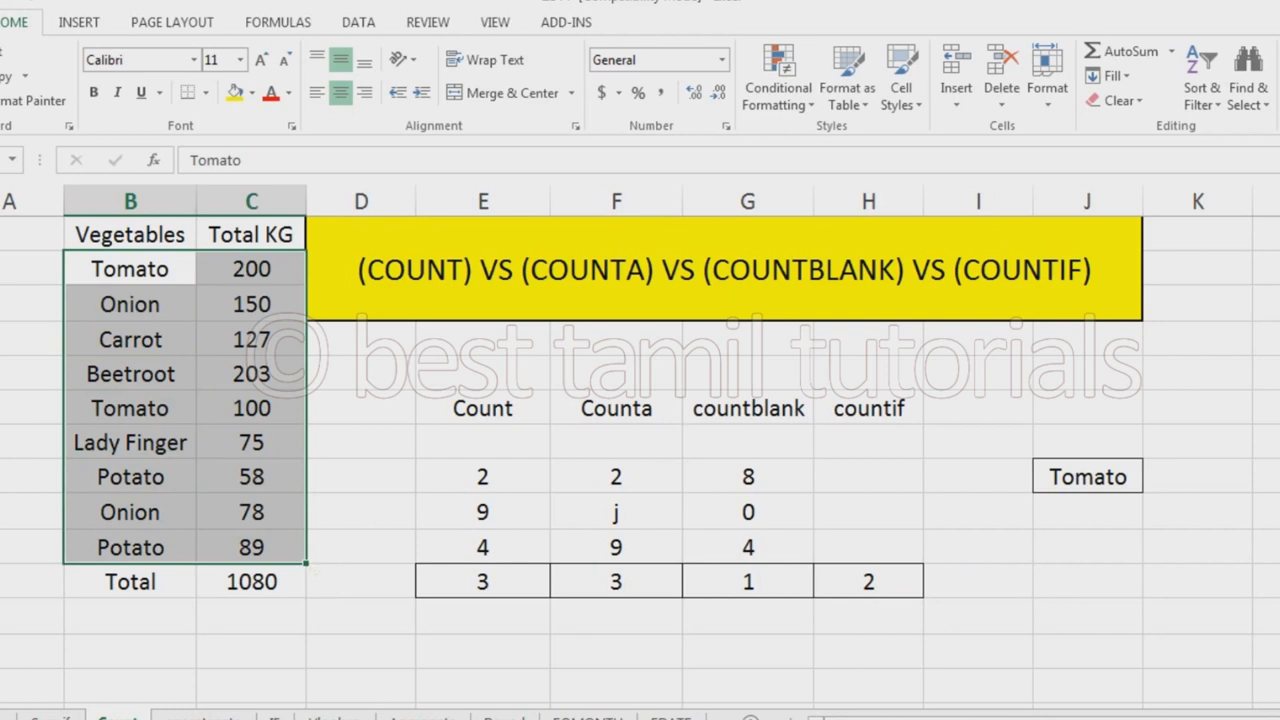
{"action": "left_click", "coordinate": [130, 339]}
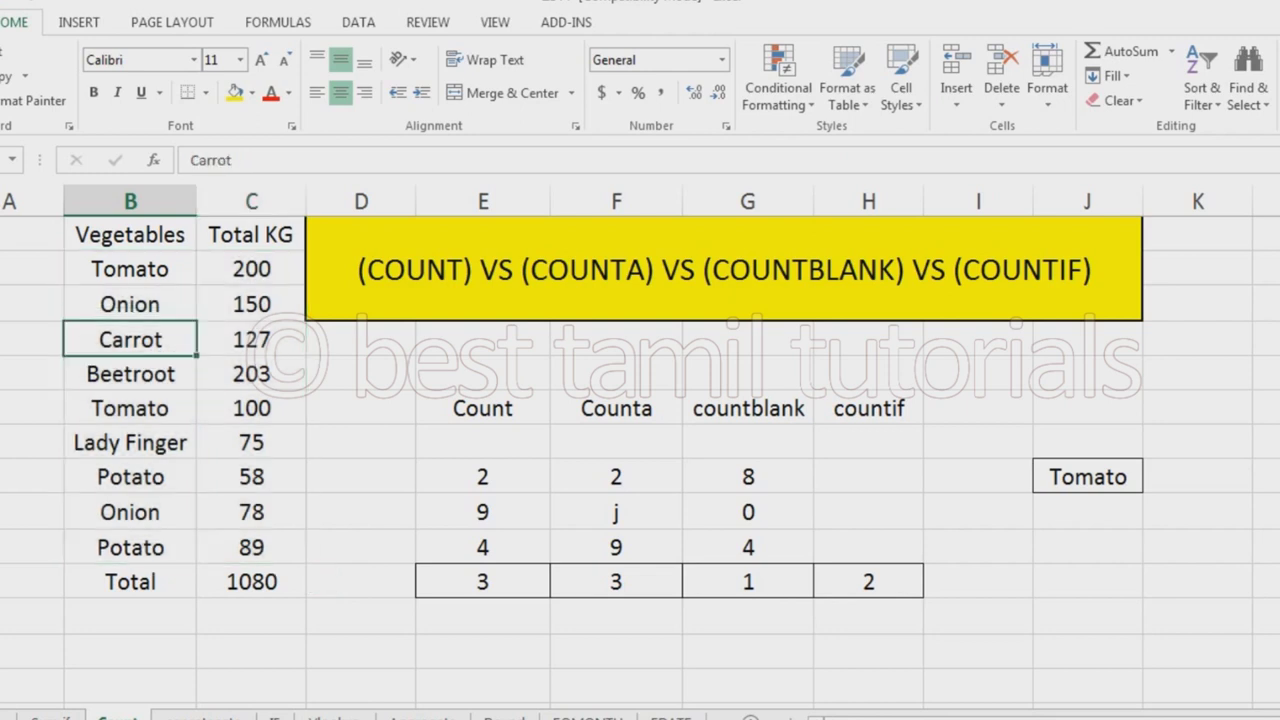
{"action": "type", "text": "T"}
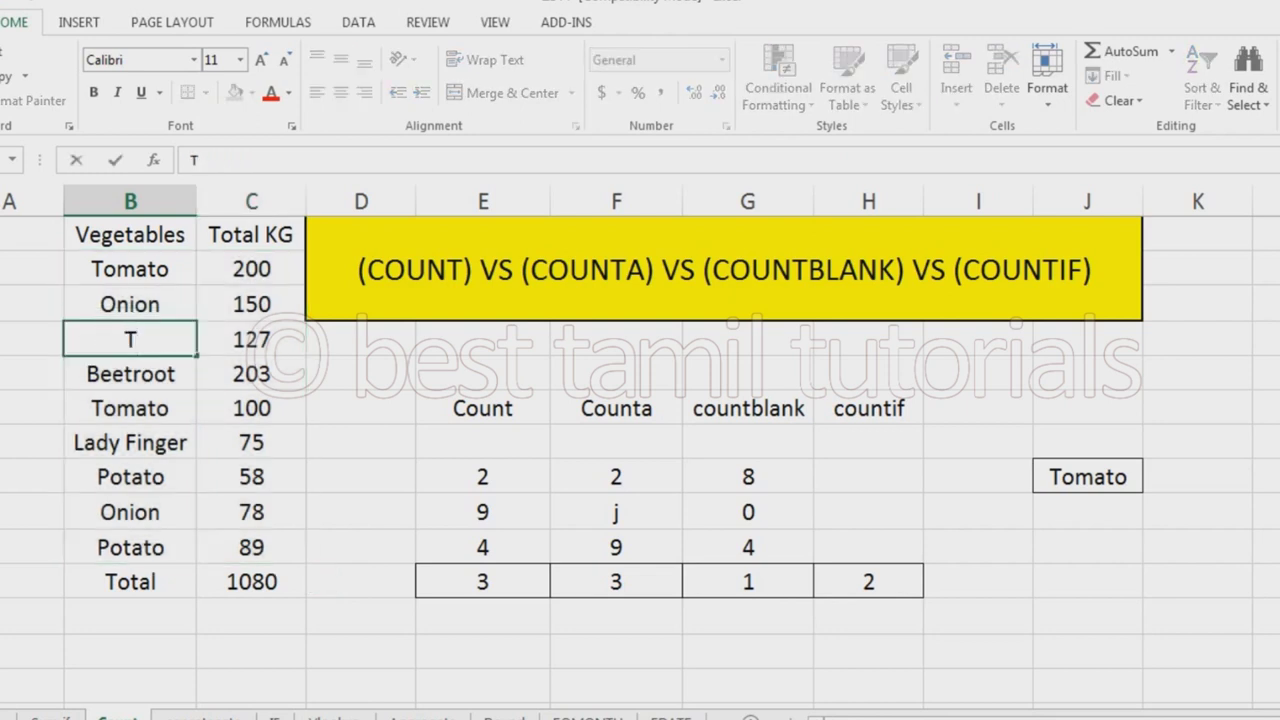
{"action": "type", "text": "omato"}
{"action": "key", "text": "Return"}
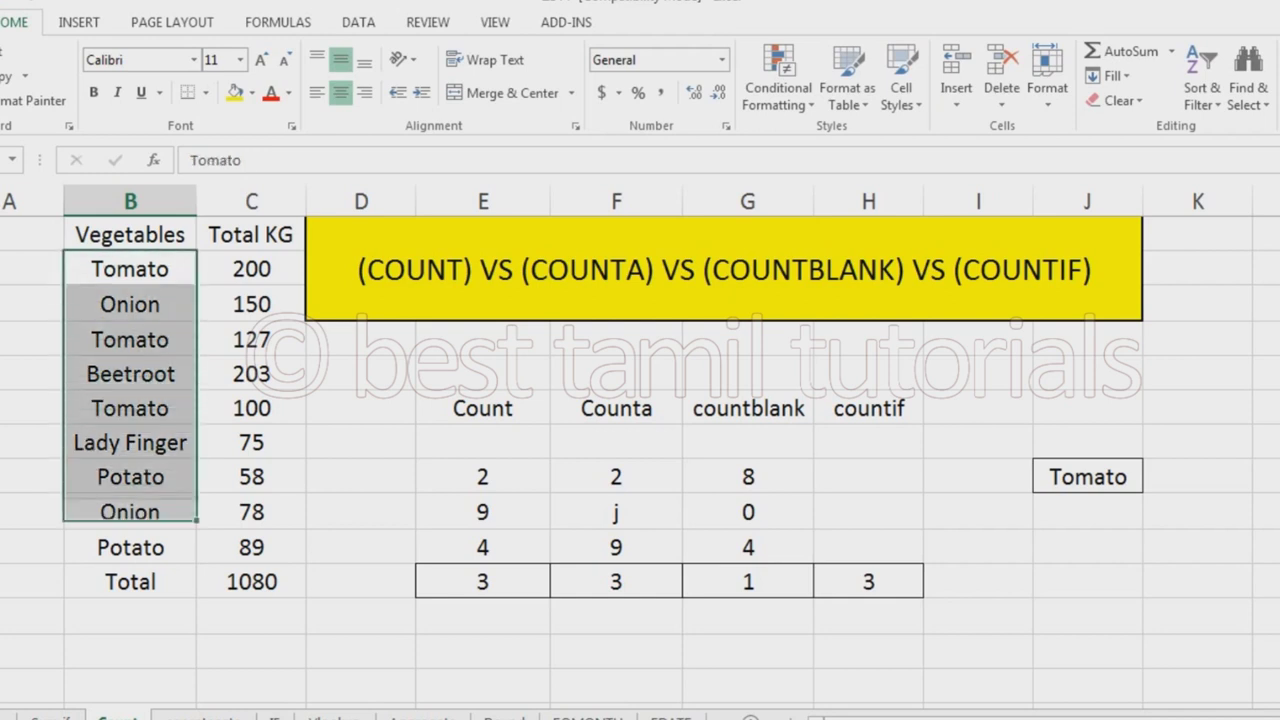
{"action": "left_click_drag", "start_coordinate": [130, 269], "coordinate": [251, 547]}
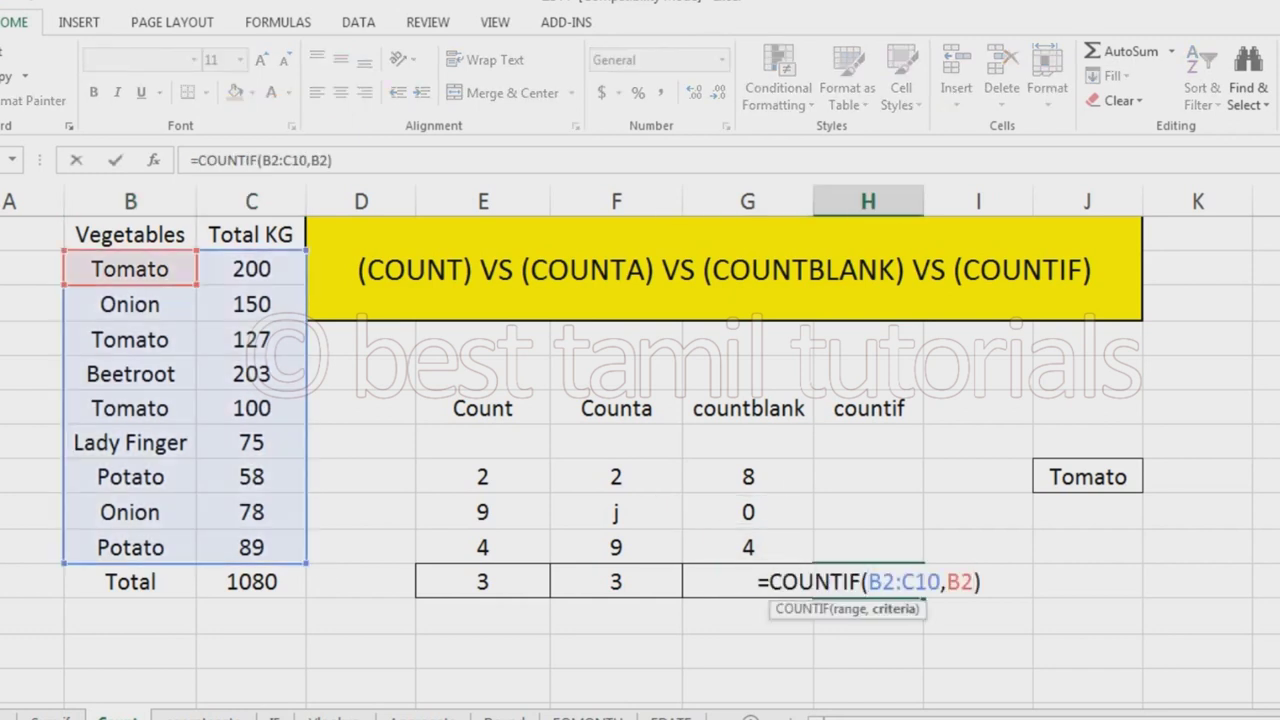
- Switch the COUNTIF criteria from B2 to Beetroot in B5, giving 1
{"action": "key", "text": "BackSpace"}
{"action": "key", "text": "BackSpace"}
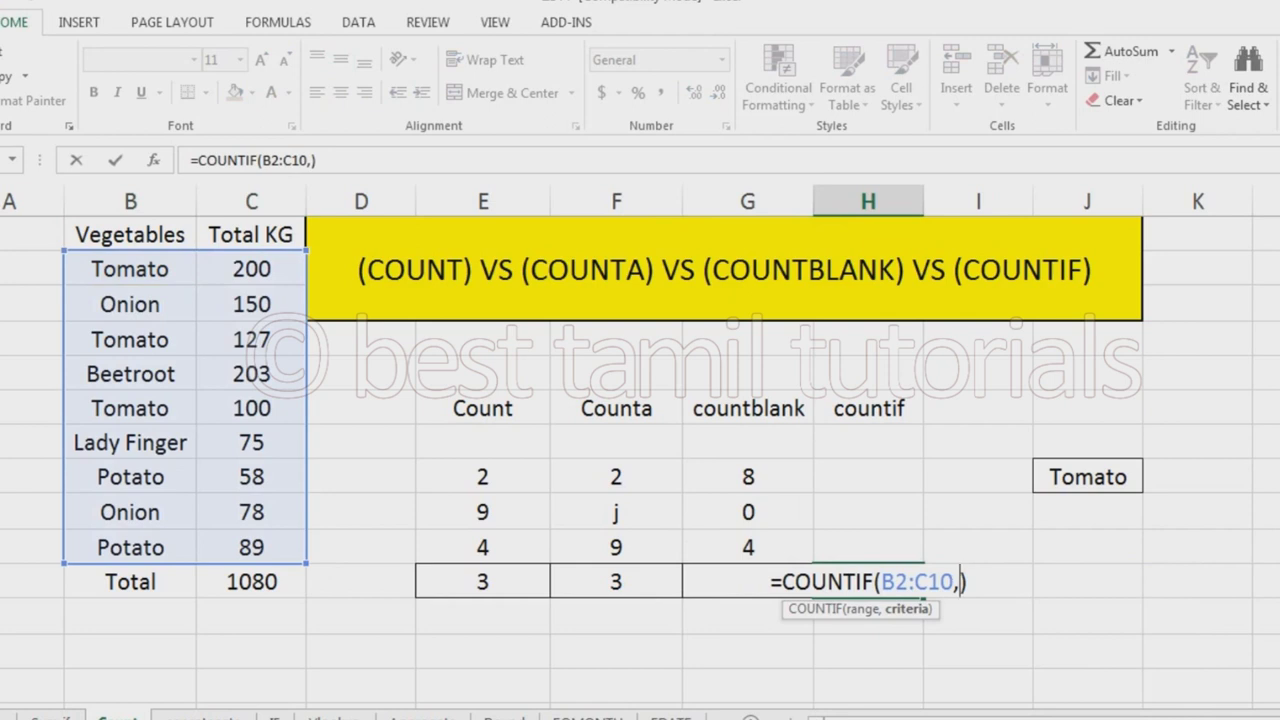
{"action": "left_click", "coordinate": [130, 373]}
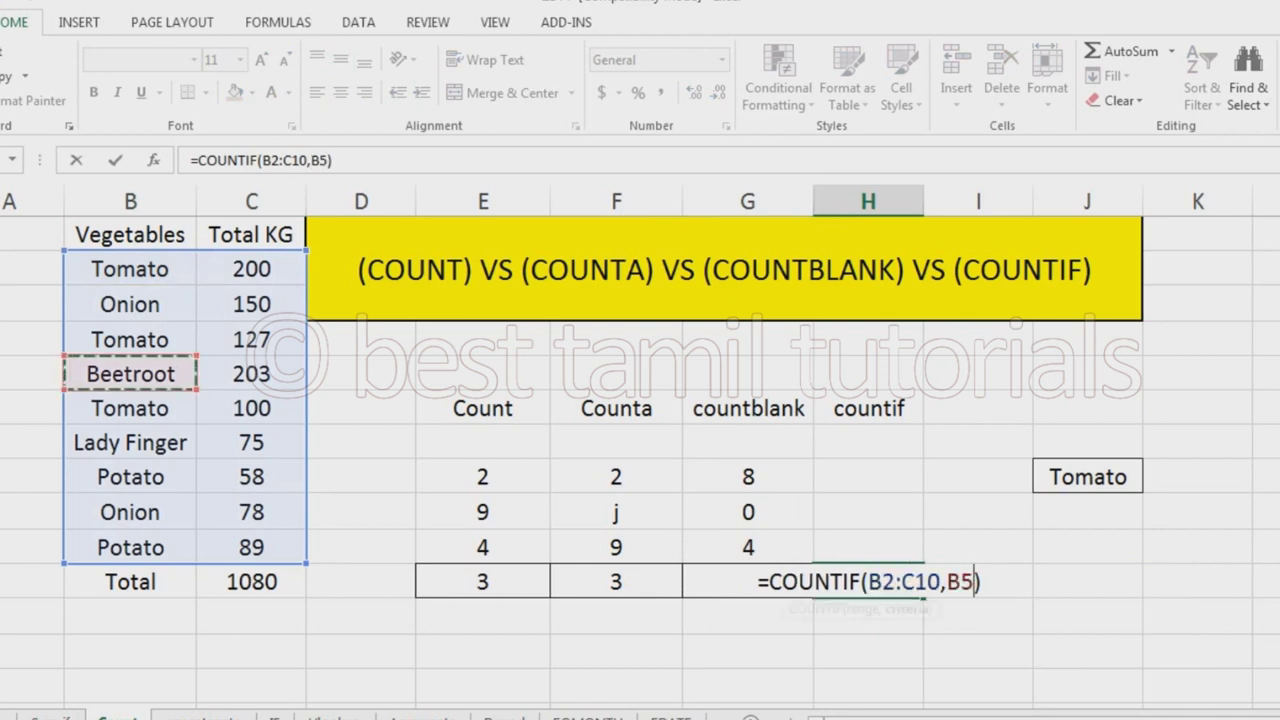
{"action": "key", "text": "Return"}
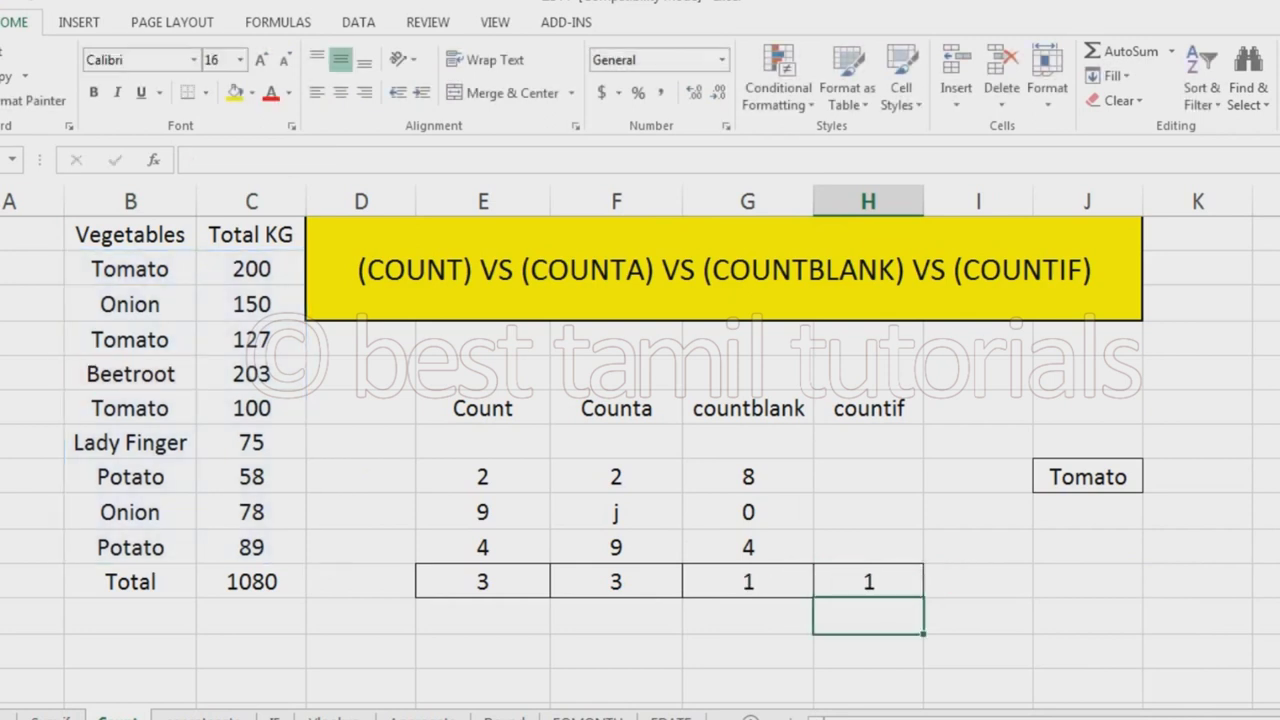
- Replace the second Onion entry in B9 with 'beetroot', raising the Beetroot COUNTIF total to 2
{"action": "left_click", "coordinate": [130, 512]}
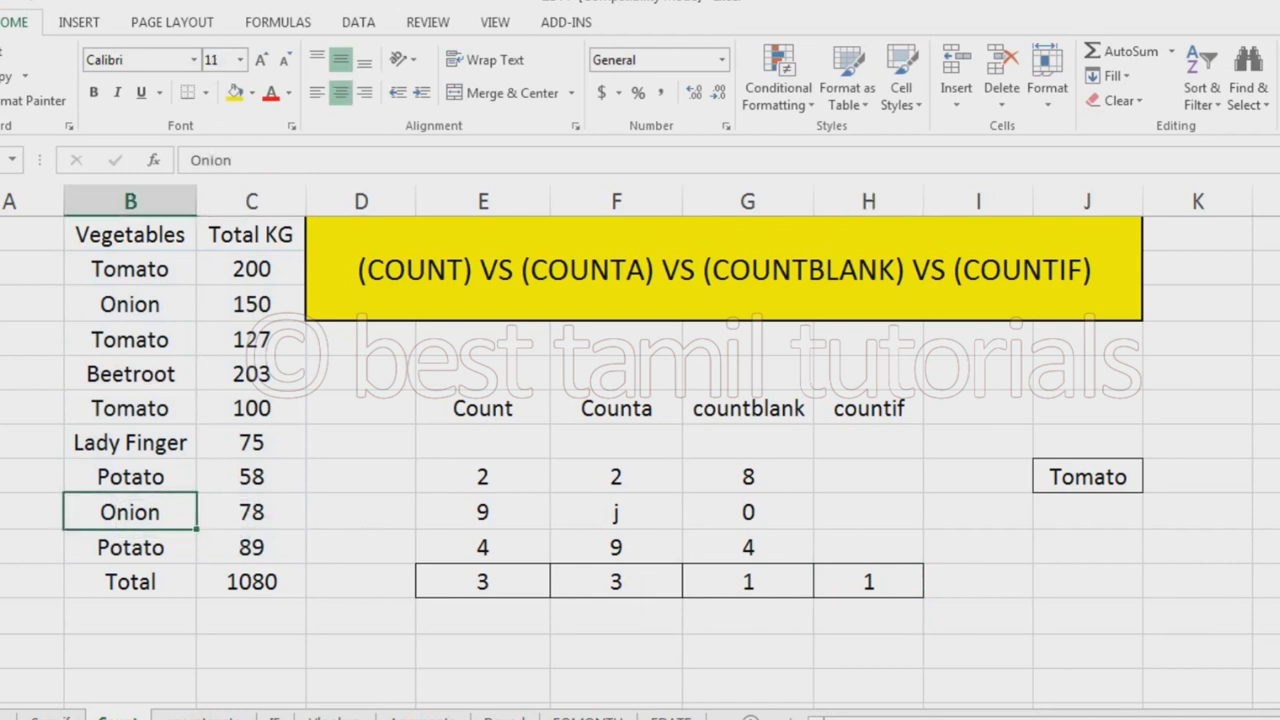
{"action": "type", "text": "beetroot"}
{"action": "key", "text": "Return"}
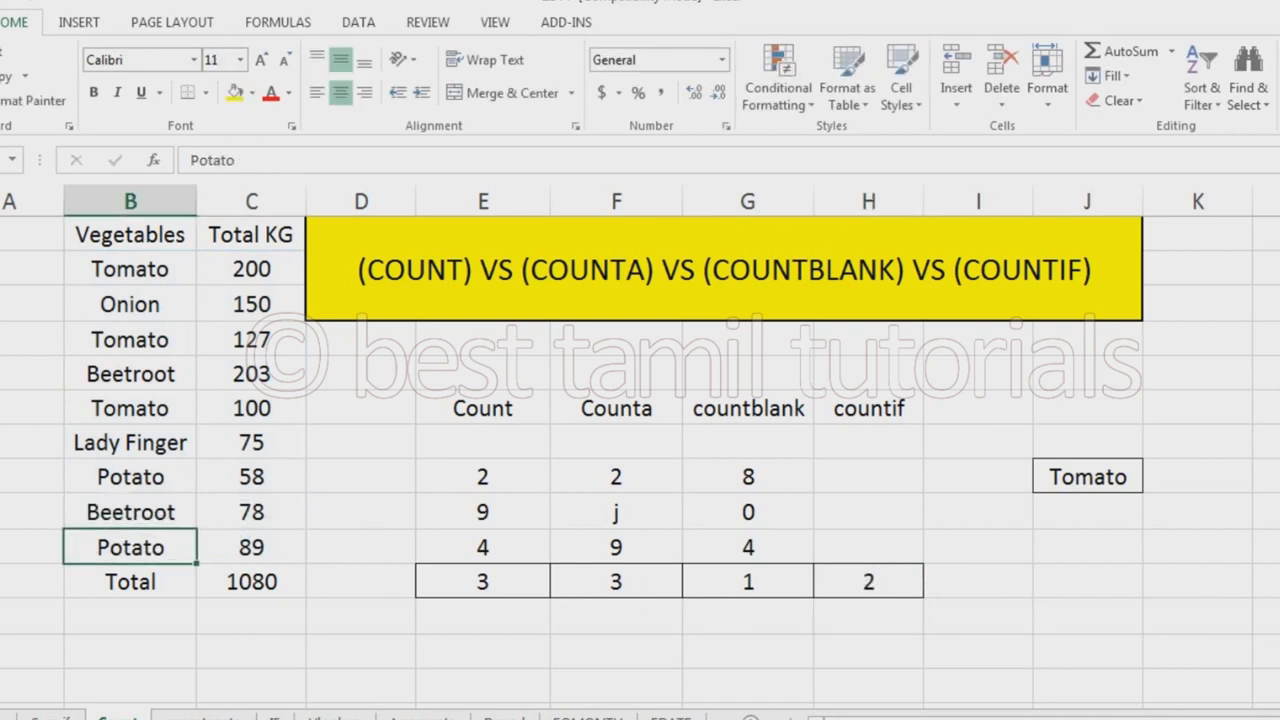